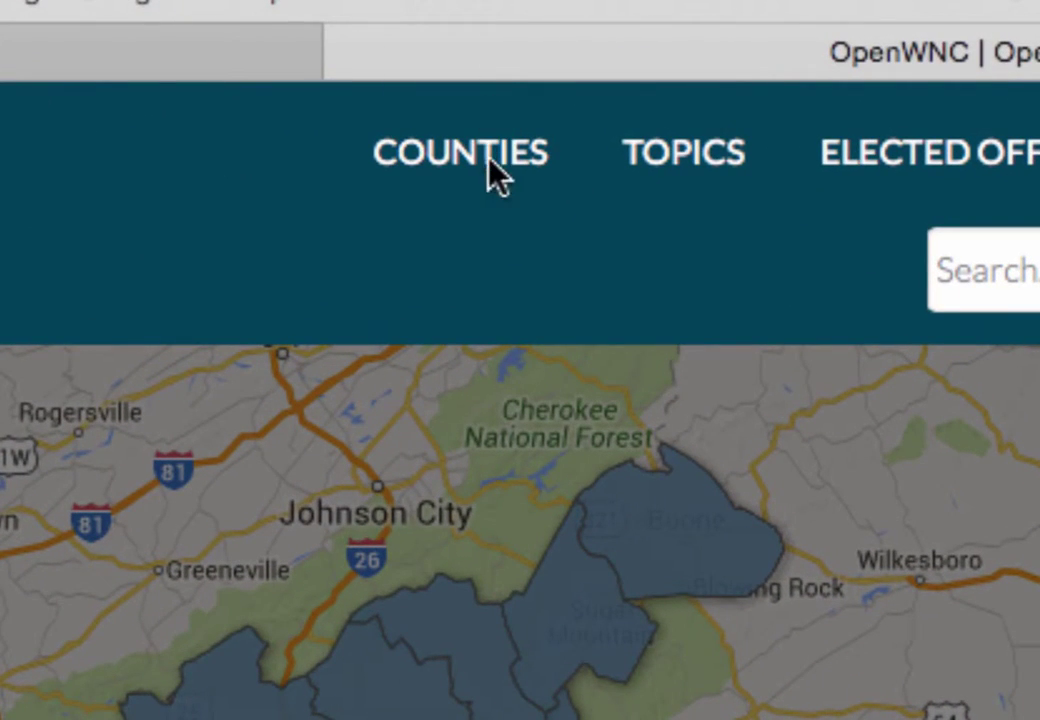
Browse the full list of counties, then return to the portal home page.
{"action": "left_click", "coordinate": [490, 165]}
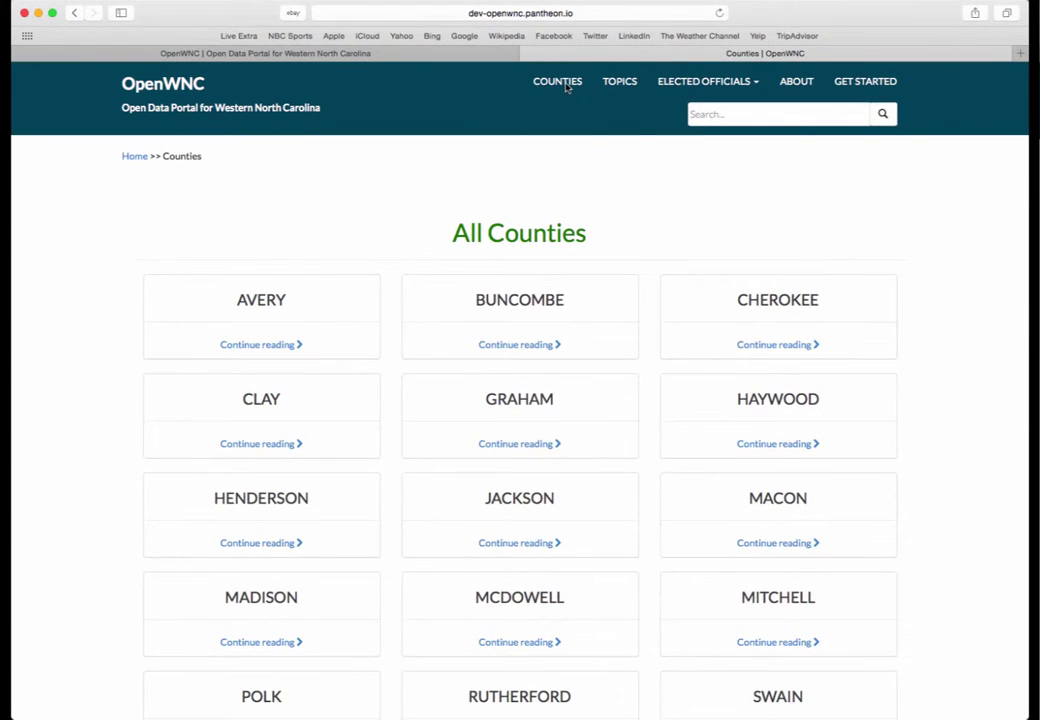
{"action": "scroll", "coordinate": [552, 162], "scroll_direction": "down", "scroll_amount": 3}
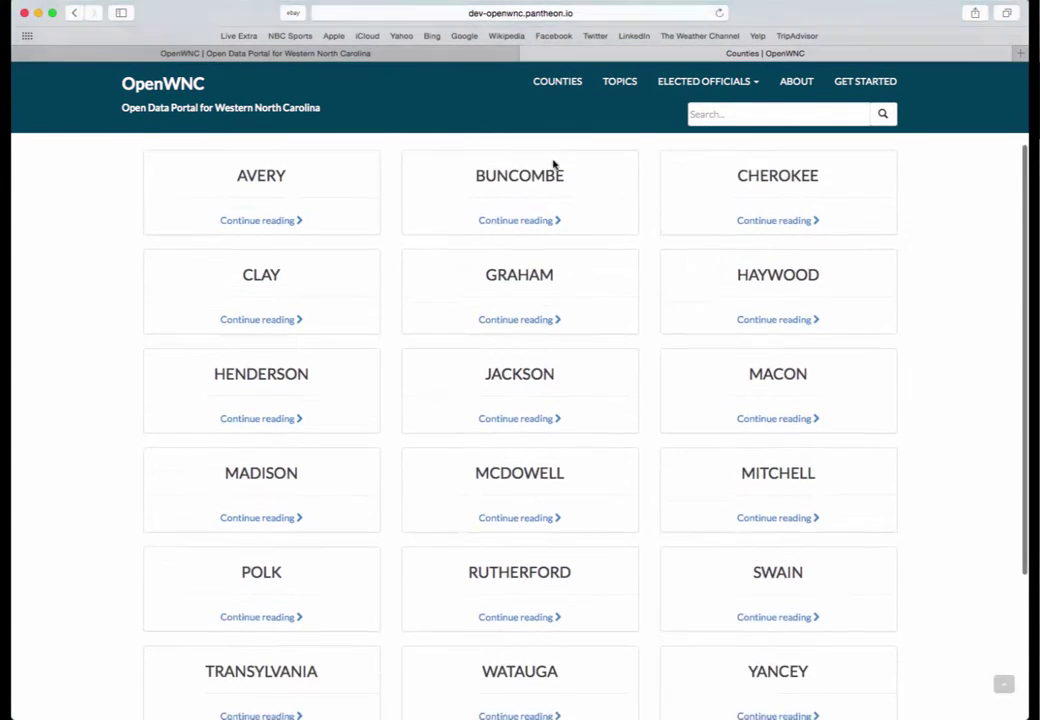
{"action": "left_click", "coordinate": [157, 82]}
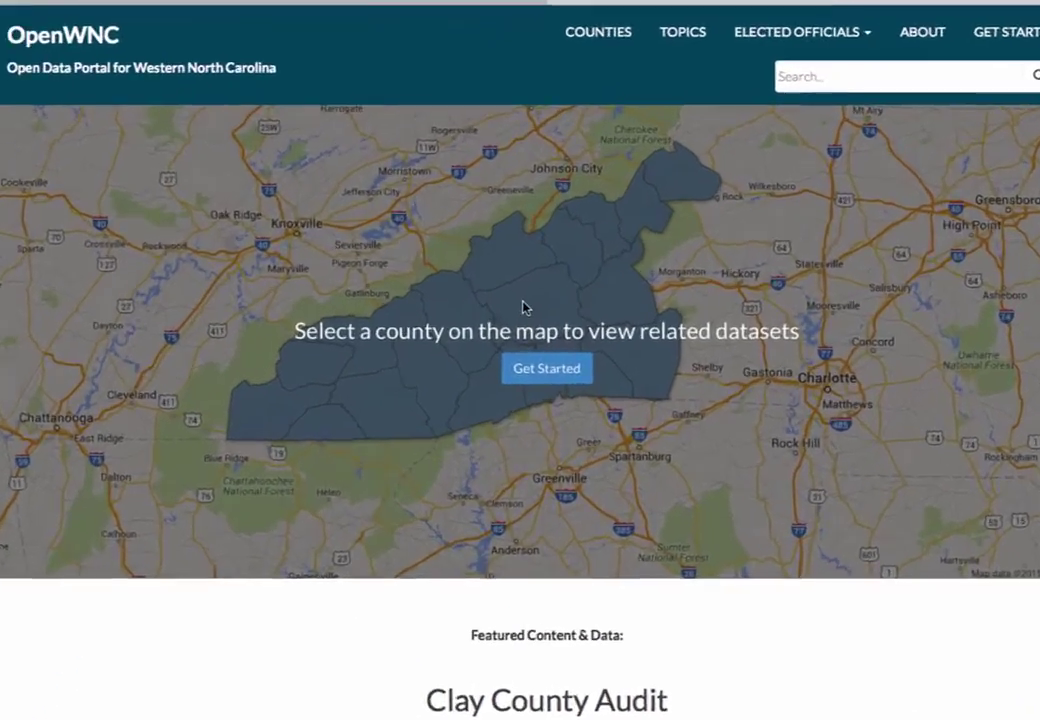
Pick Buncombe County on the interactive map and open its county page.
{"action": "left_click", "coordinate": [502, 284]}
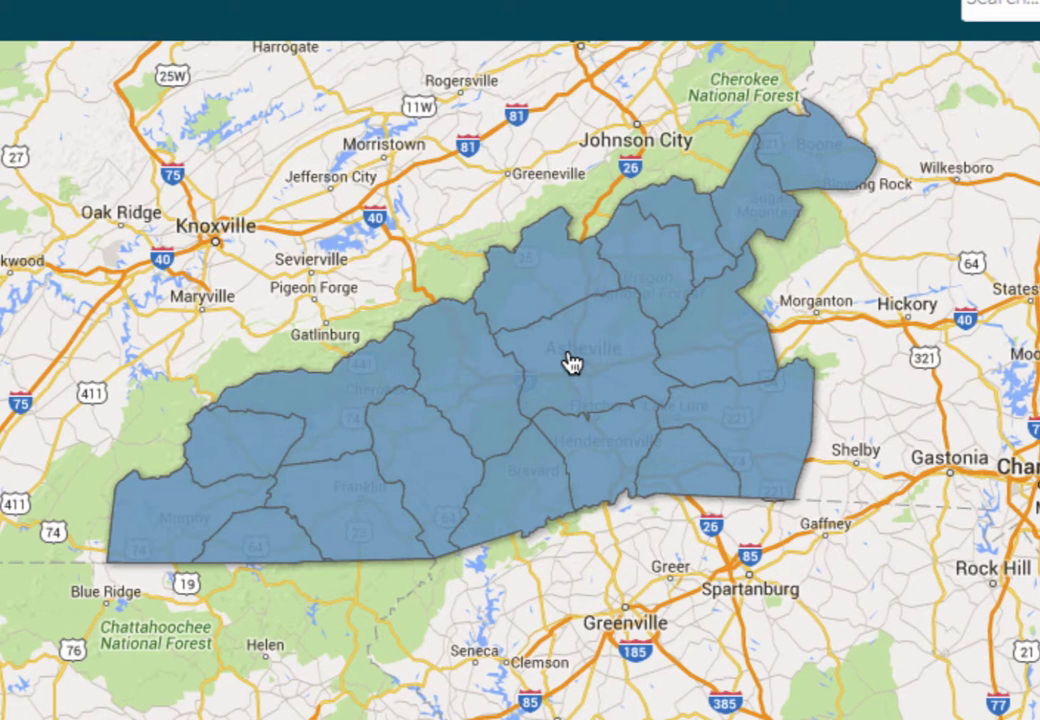
{"action": "left_click", "coordinate": [572, 362]}
{"action": "left_click", "coordinate": [565, 291]}
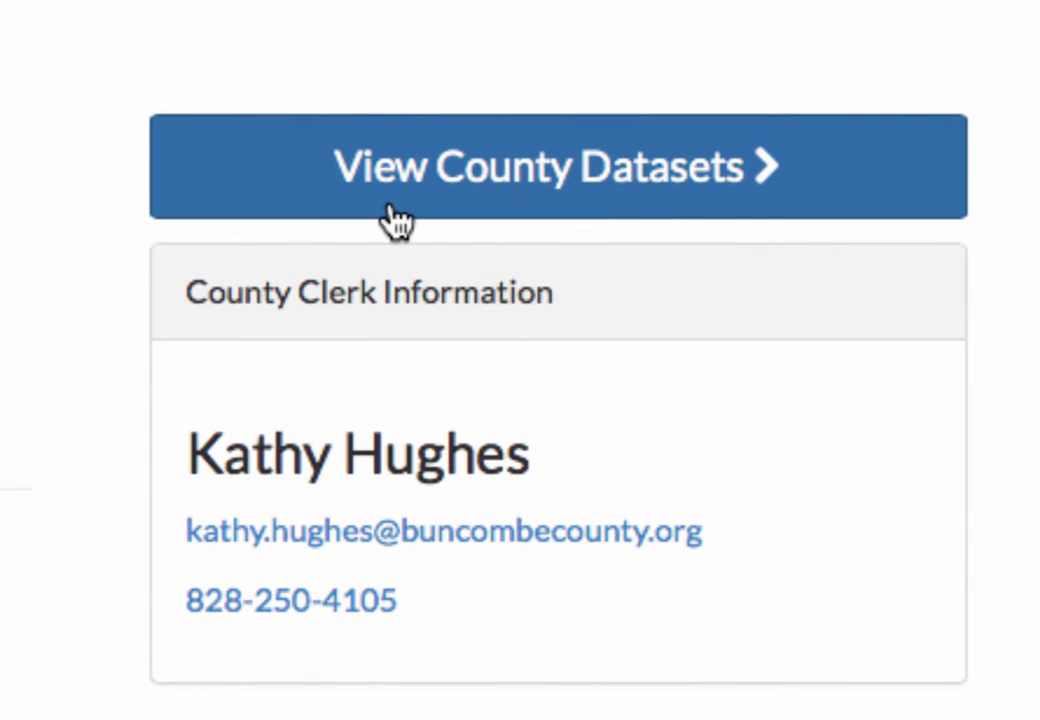
Open Buncombe County's datasets and scroll from Education info by county to City of Asheville Public Art.
{"action": "left_click", "coordinate": [391, 203]}
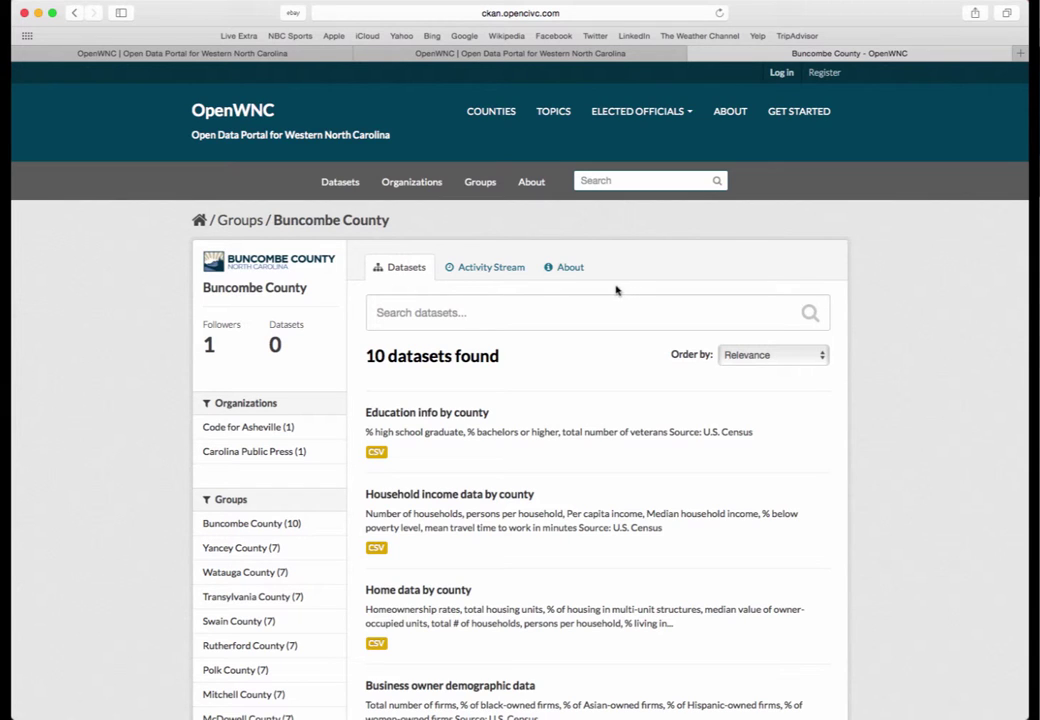
{"action": "scroll", "coordinate": [585, 296], "scroll_direction": "down", "scroll_amount": 3}
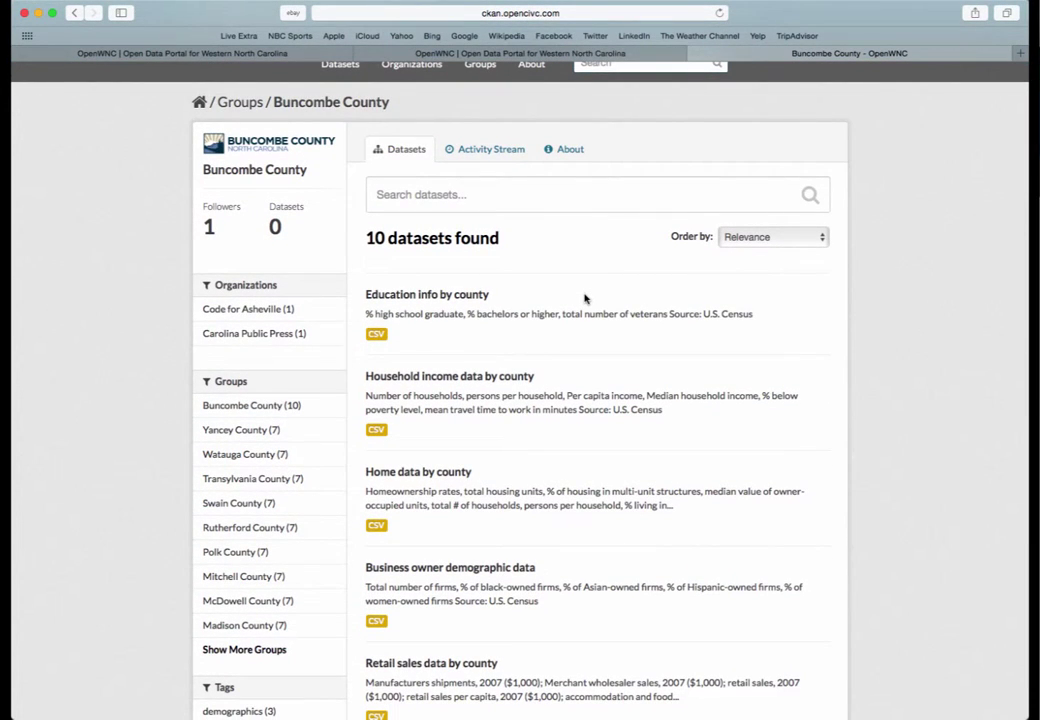
{"action": "scroll", "coordinate": [585, 298], "scroll_direction": "down", "scroll_amount": 3}
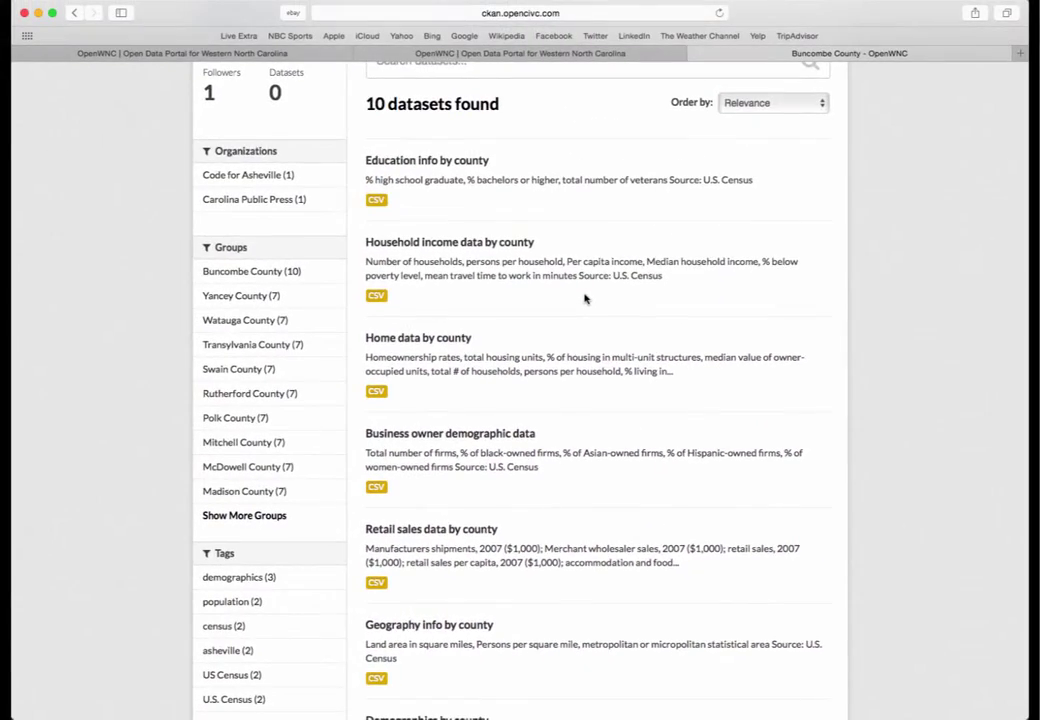
{"action": "scroll", "coordinate": [585, 298], "scroll_direction": "down", "scroll_amount": 10}
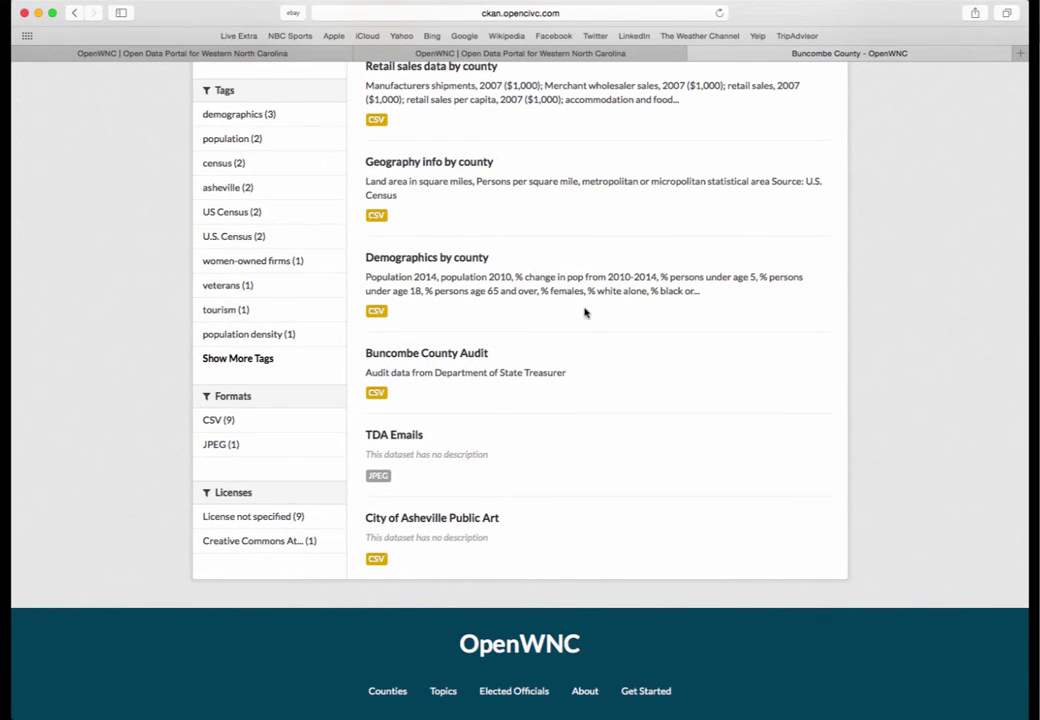
{"action": "scroll", "coordinate": [585, 311], "scroll_direction": "up", "scroll_amount": 10}
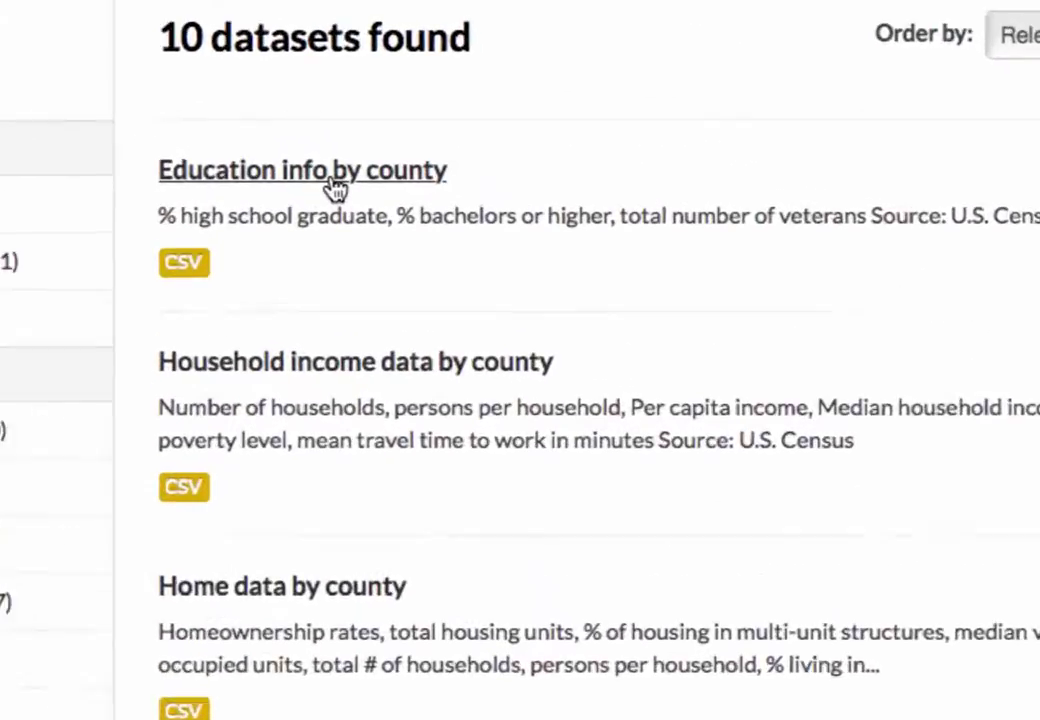
Open Education info by county and preview its Education data by county table.
{"action": "left_click", "coordinate": [413, 164]}
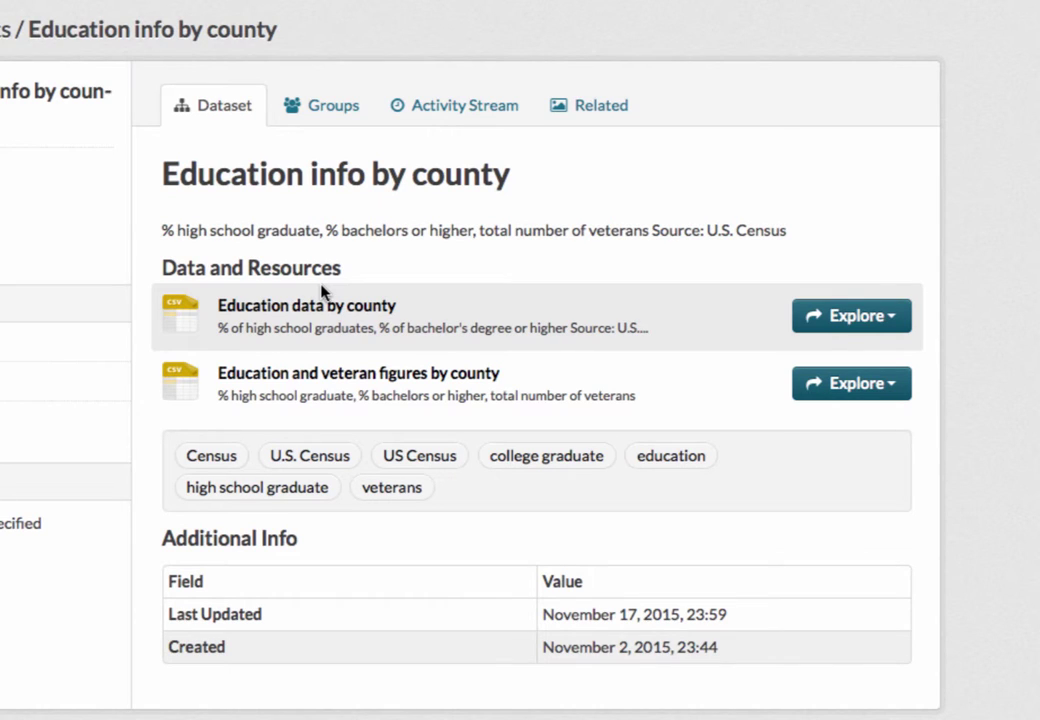
{"action": "left_click", "coordinate": [894, 318]}
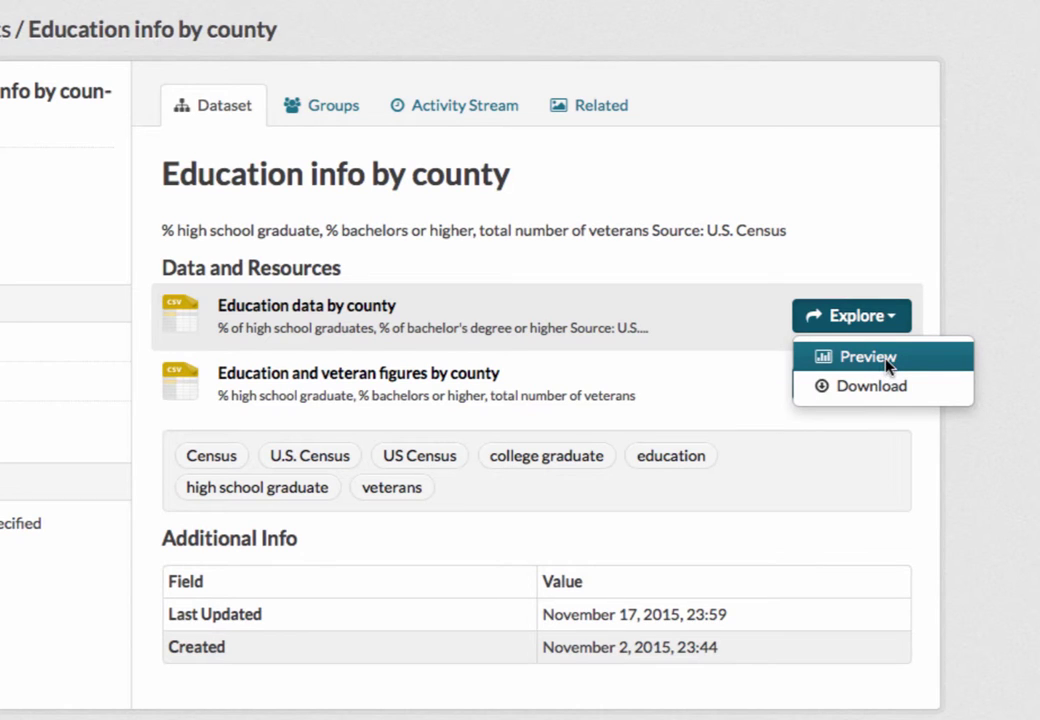
{"action": "left_click", "coordinate": [886, 364]}
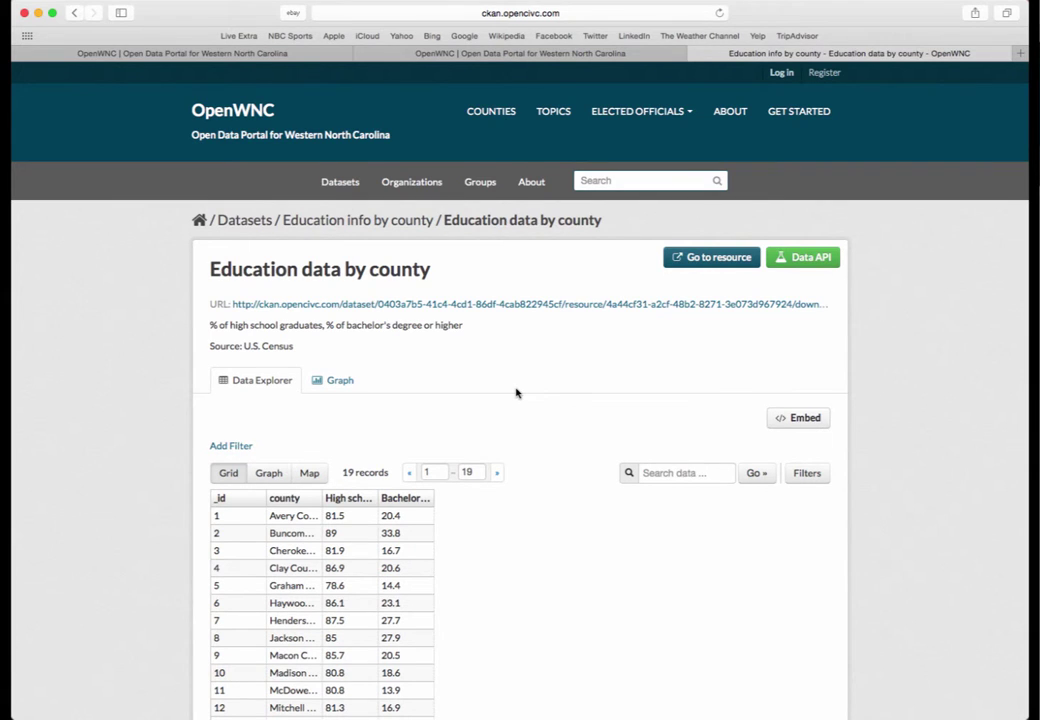
Sort the grid by county and widen the county, high school graduate and bachelor's columns.
{"action": "scroll", "coordinate": [512, 392], "scroll_direction": "down", "scroll_amount": 3}
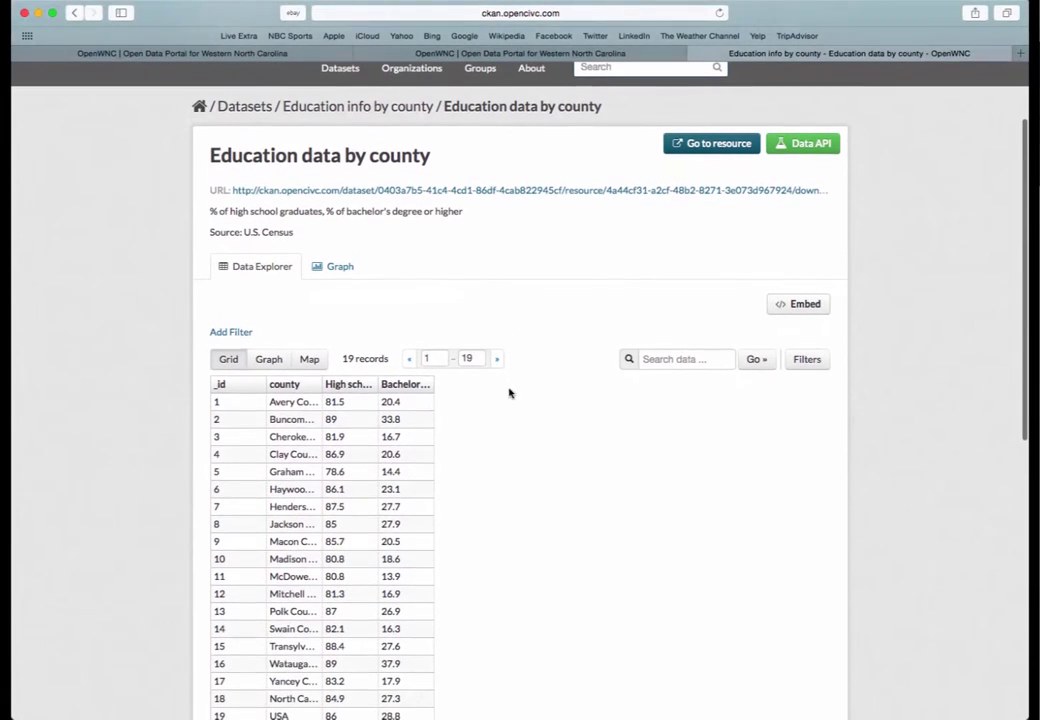
{"action": "left_click", "coordinate": [320, 386]}
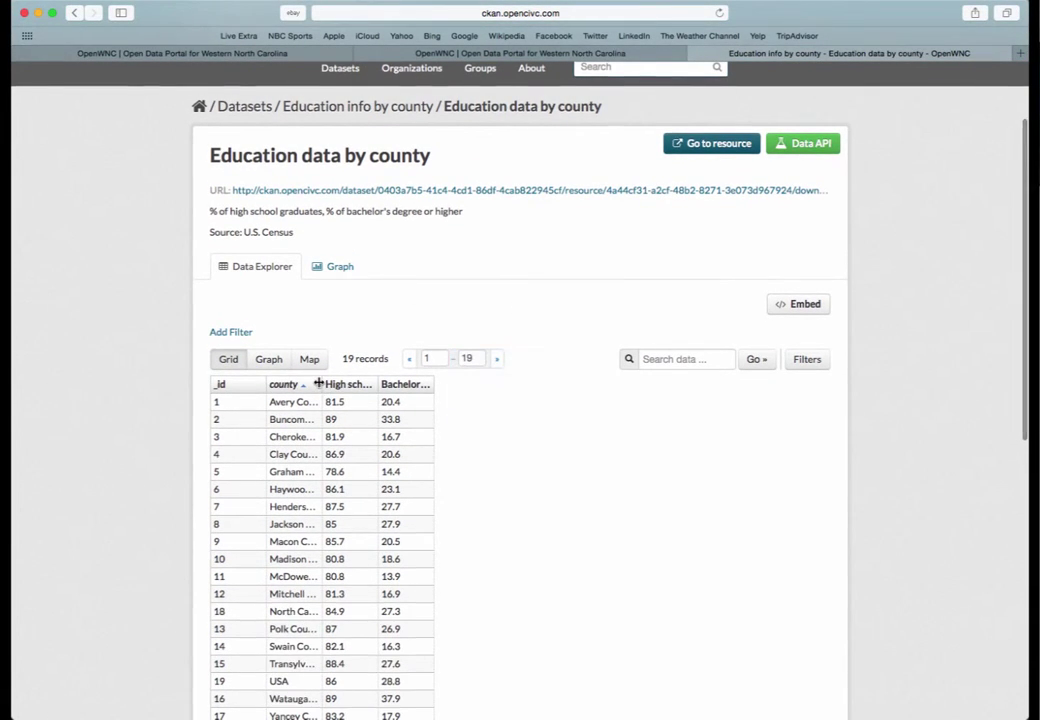
{"action": "left_click_drag", "start_coordinate": [331, 285], "coordinate": [409, 290]}
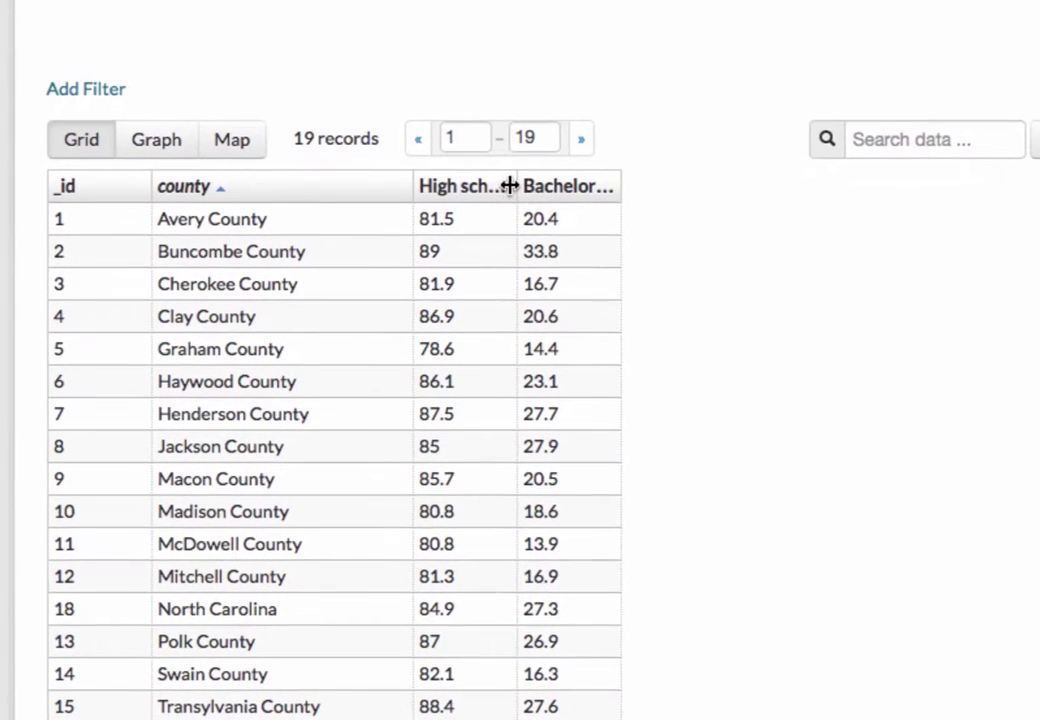
{"action": "left_click_drag", "start_coordinate": [513, 183], "coordinate": [736, 190]}
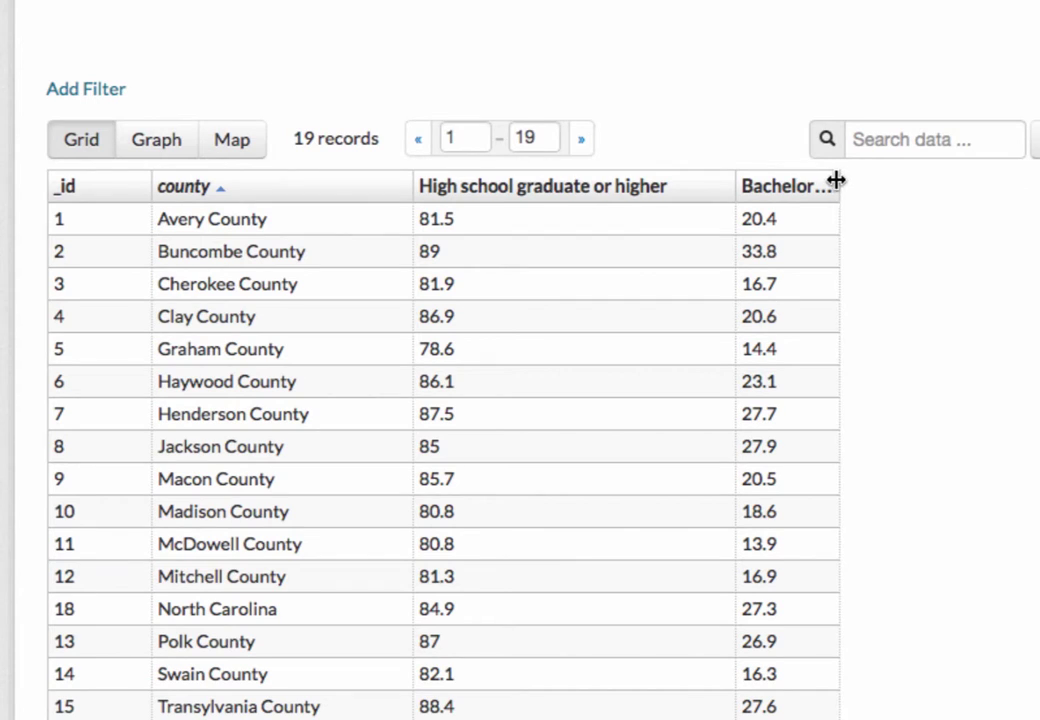
{"action": "left_click_drag", "start_coordinate": [836, 181], "coordinate": [1024, 204]}
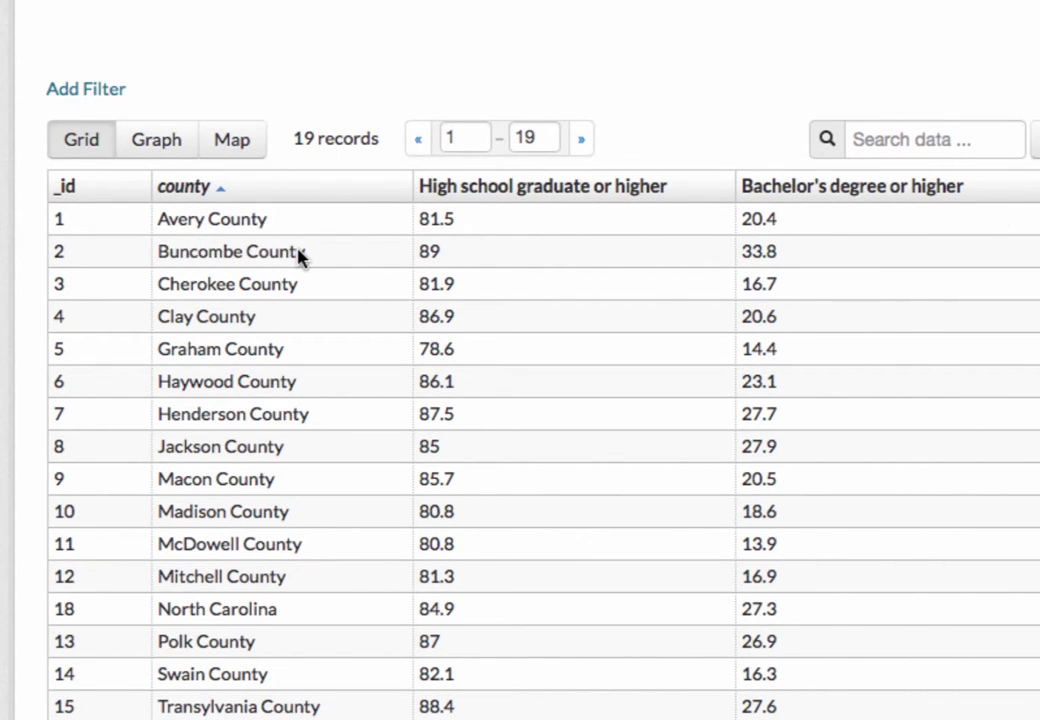
{"action": "scroll", "coordinate": [298, 257], "scroll_direction": "down", "scroll_amount": 3}
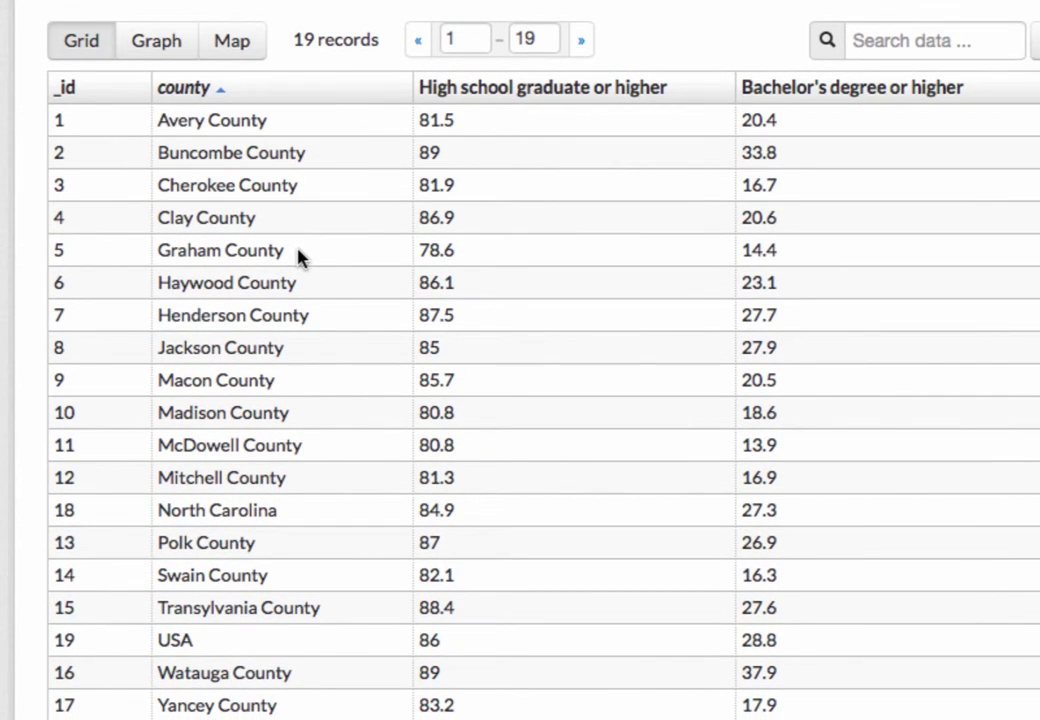
Switch to Graph view and plot Bachelor's degree or higher as bars grouped by county.
{"action": "left_click", "coordinate": [167, 50]}
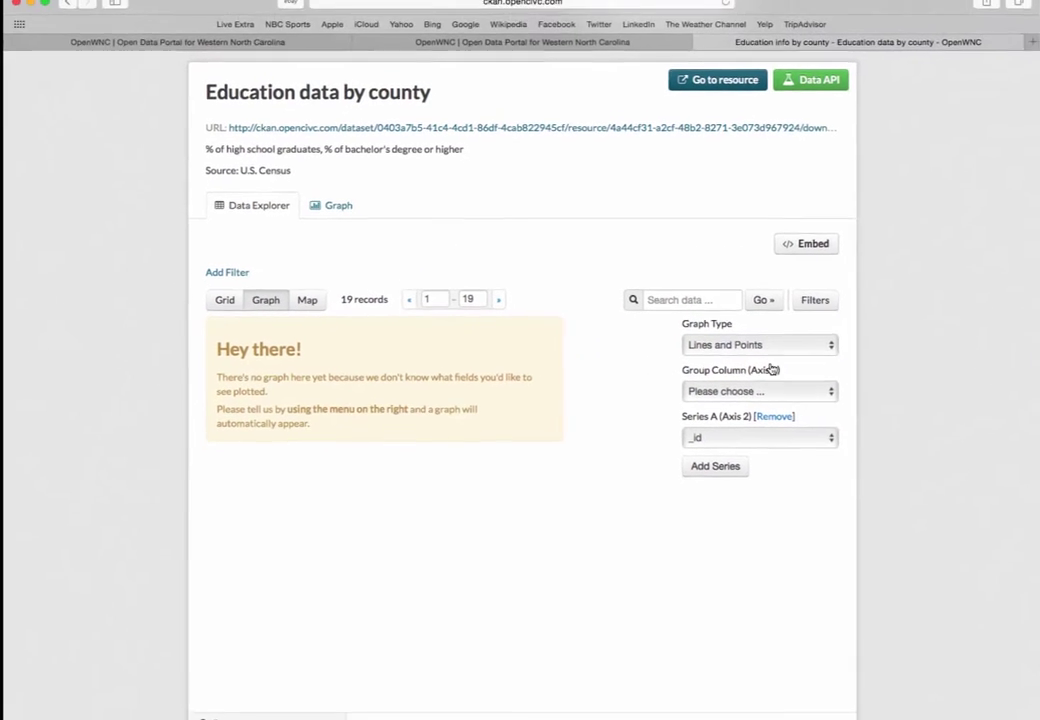
{"action": "left_click", "coordinate": [829, 345]}
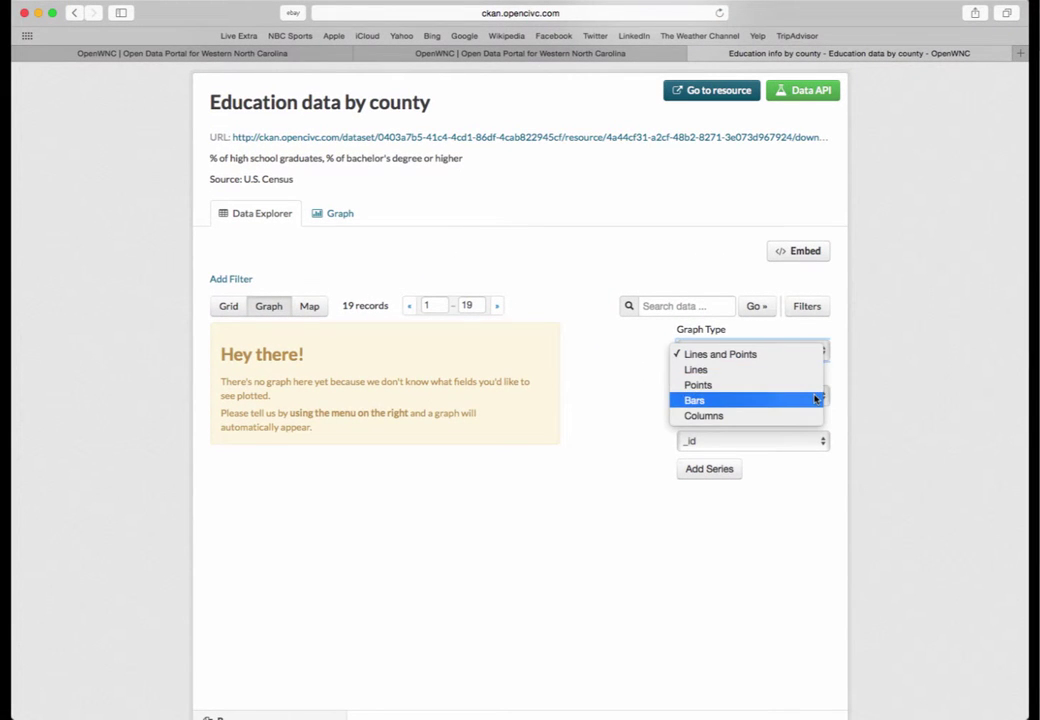
{"action": "left_click", "coordinate": [816, 399]}
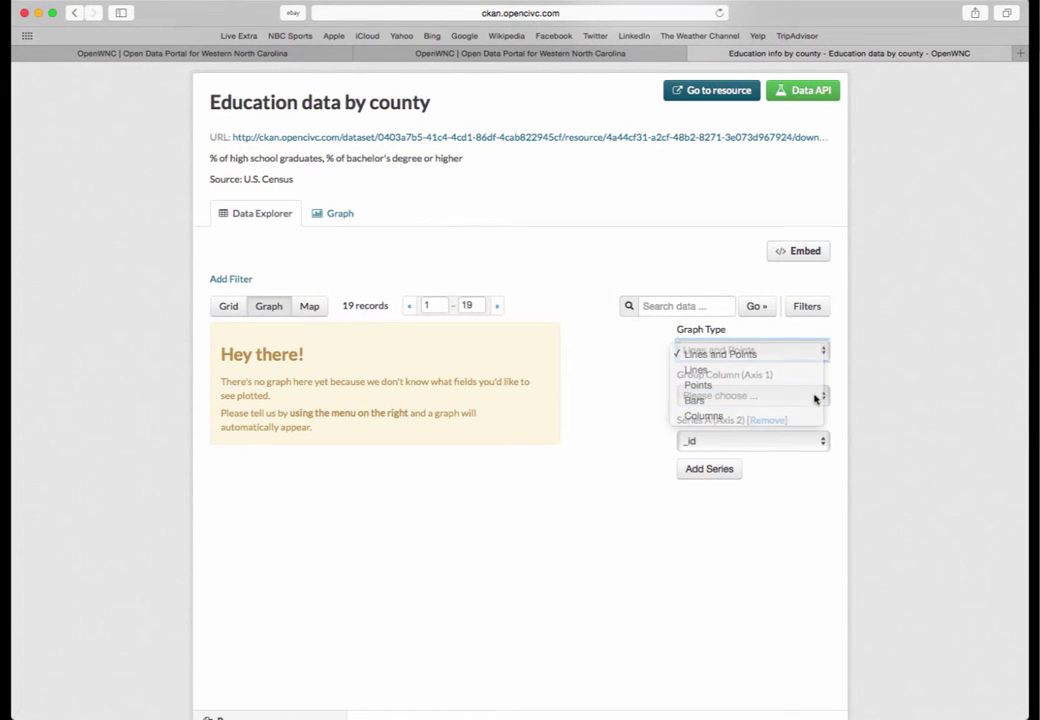
{"action": "left_click", "coordinate": [816, 395]}
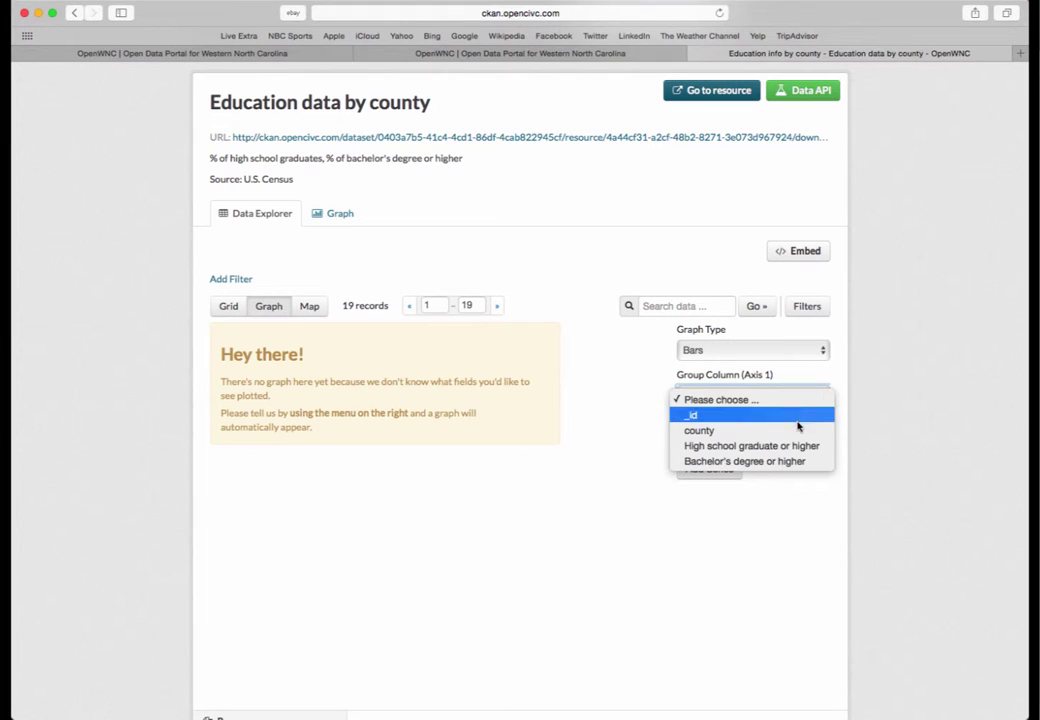
{"action": "left_click", "coordinate": [798, 430]}
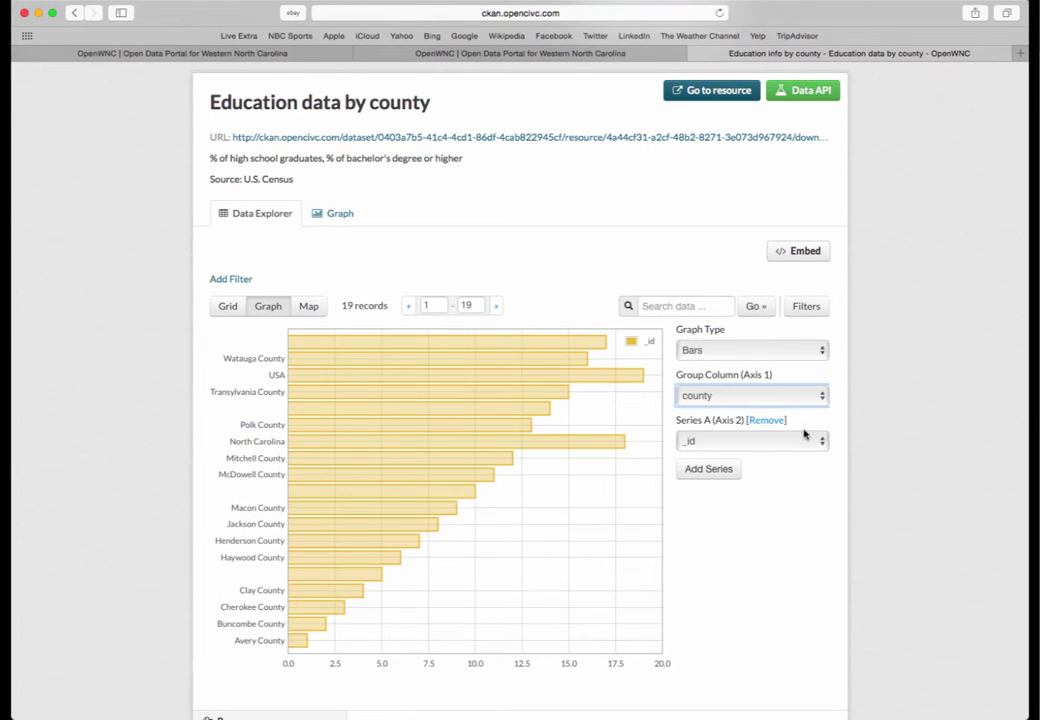
{"action": "left_click", "coordinate": [815, 440]}
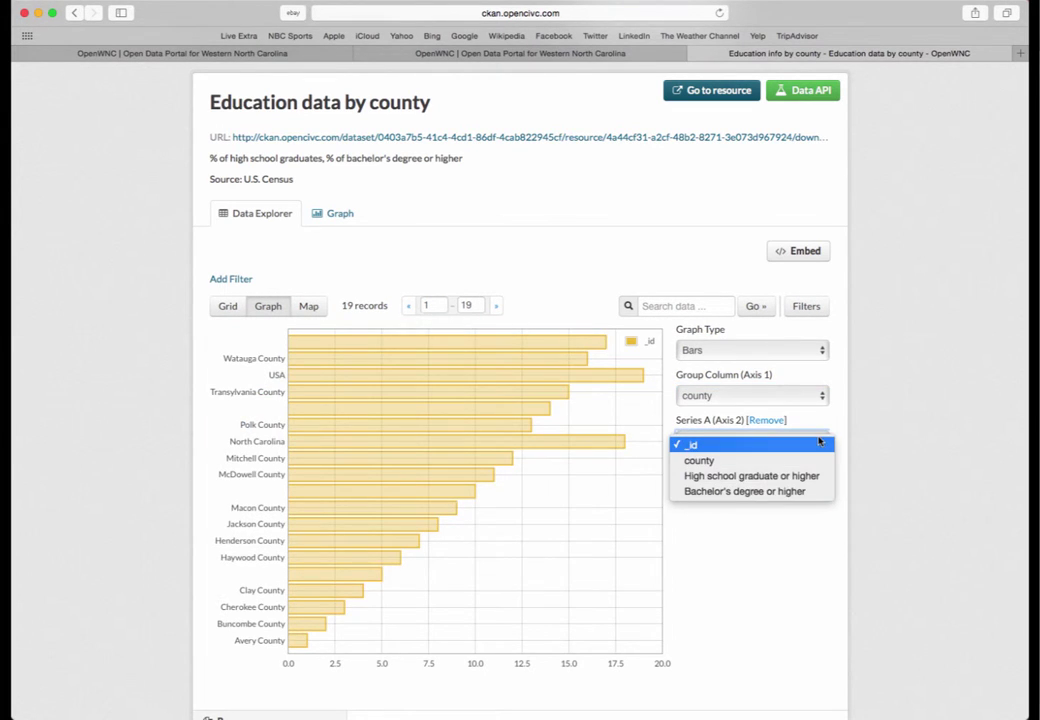
{"action": "left_click", "coordinate": [810, 492]}
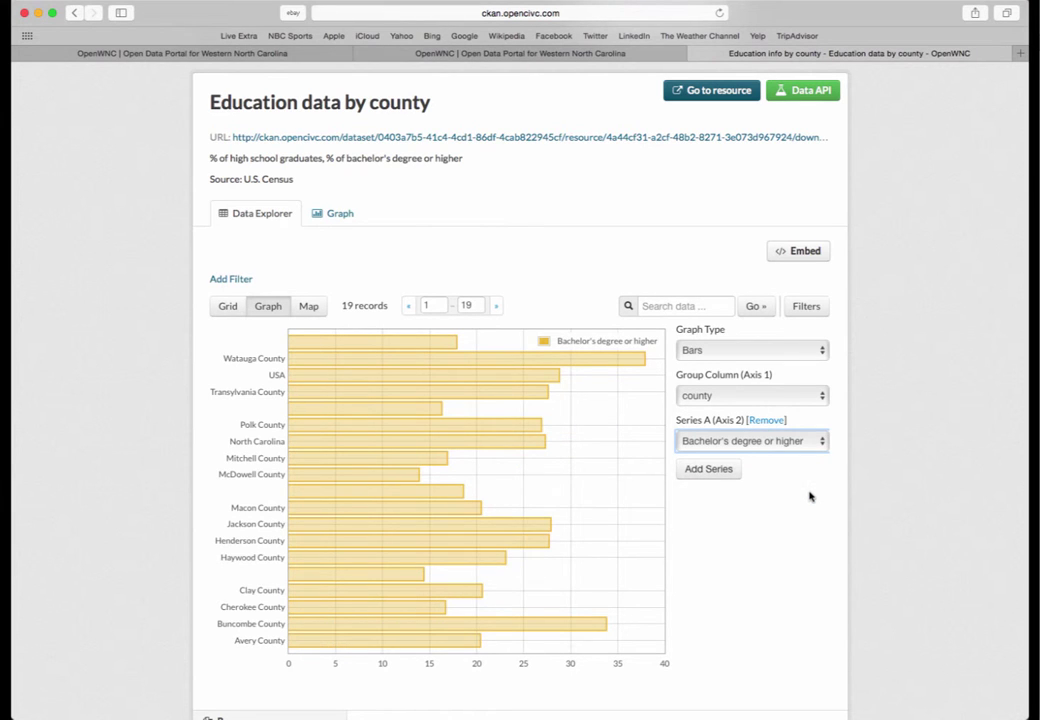
{"action": "mouse_move", "coordinate": [573, 625]}
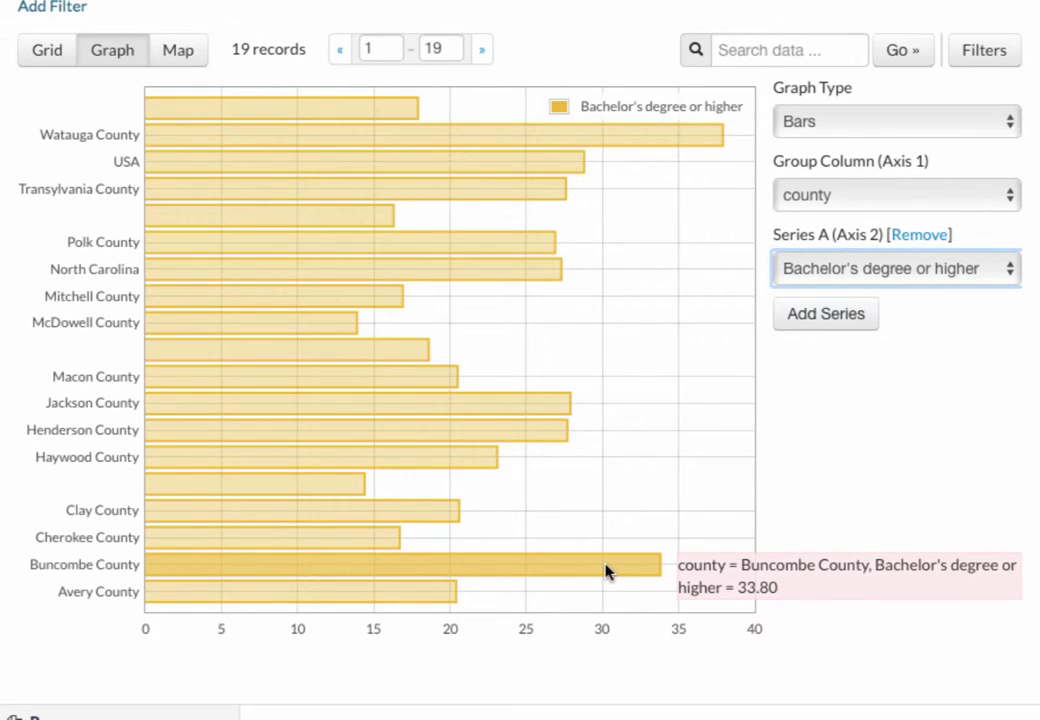
{"action": "mouse_move", "coordinate": [617, 139]}
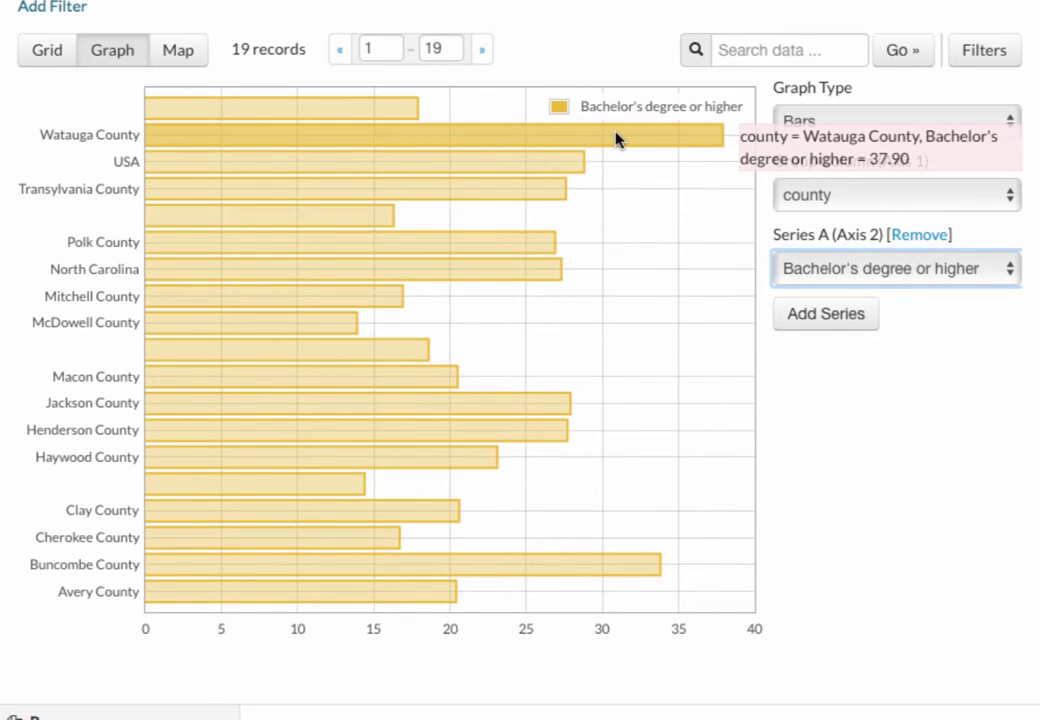
{"action": "mouse_move", "coordinate": [575, 163]}
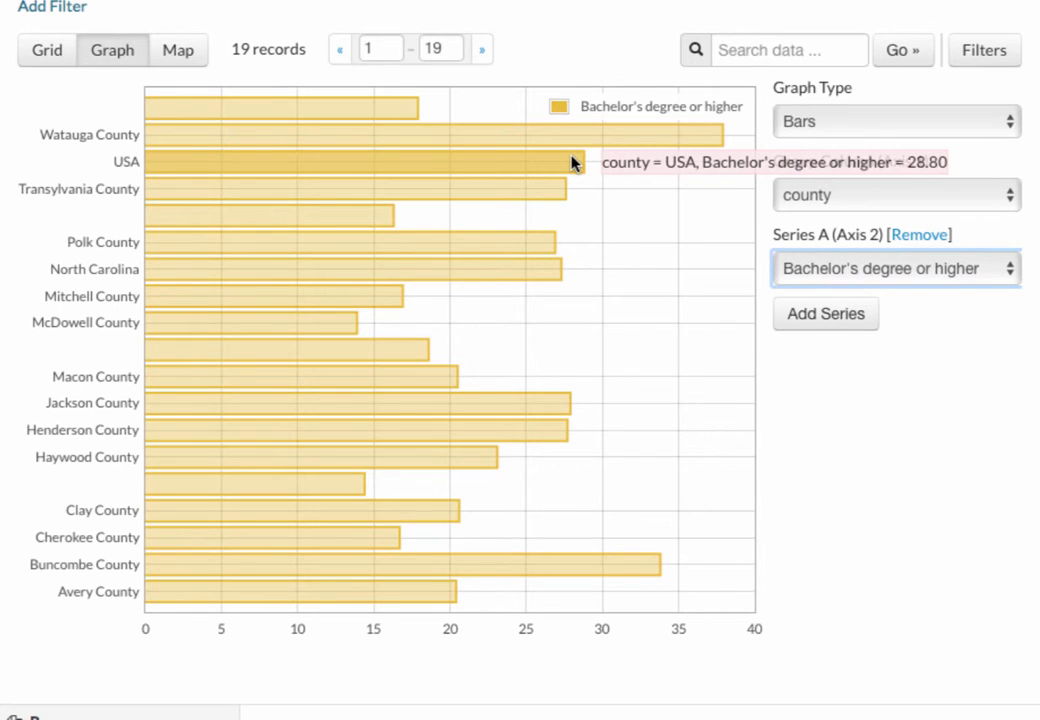
{"action": "mouse_move", "coordinate": [380, 218]}
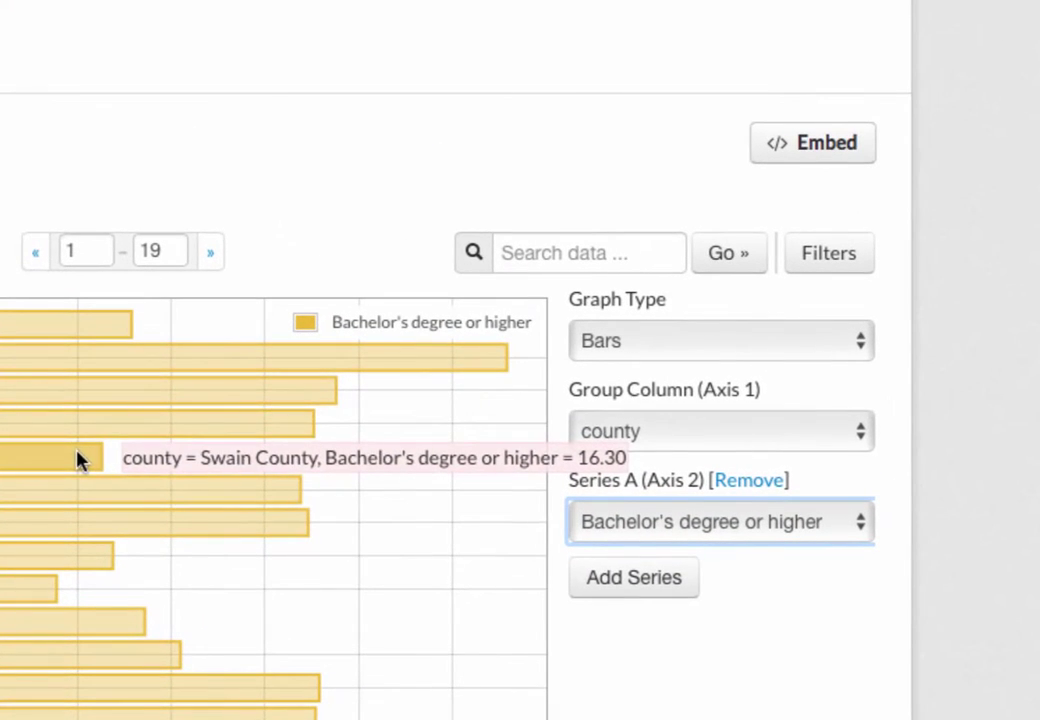
{"action": "mouse_move", "coordinate": [706, 135]}
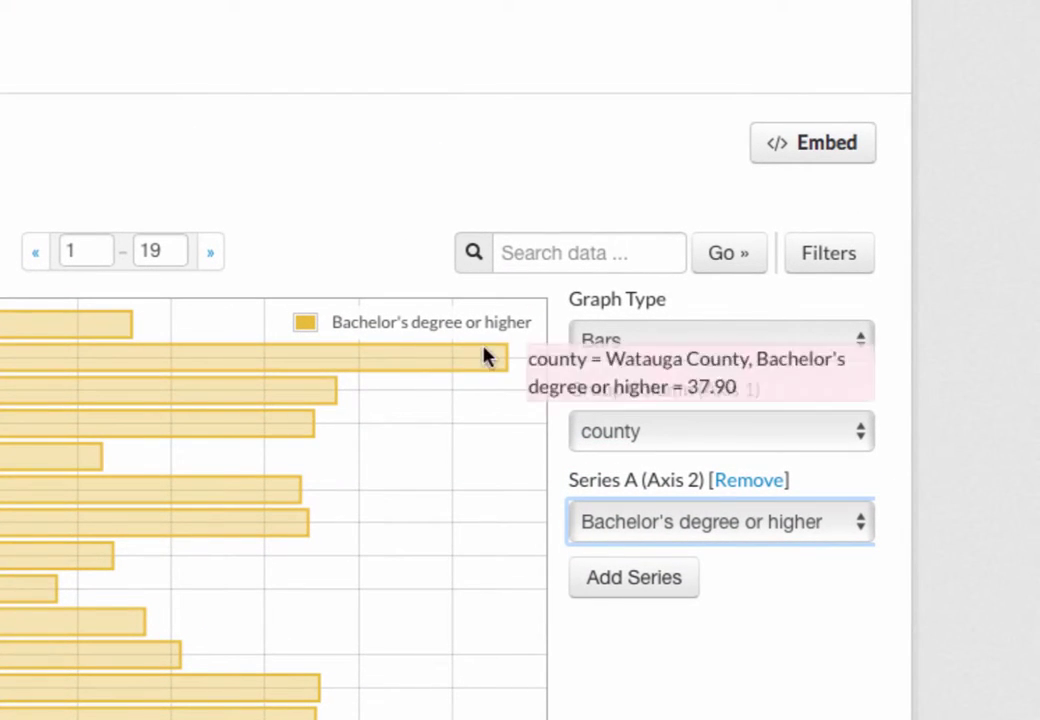
{"action": "left_click", "coordinate": [790, 145]}
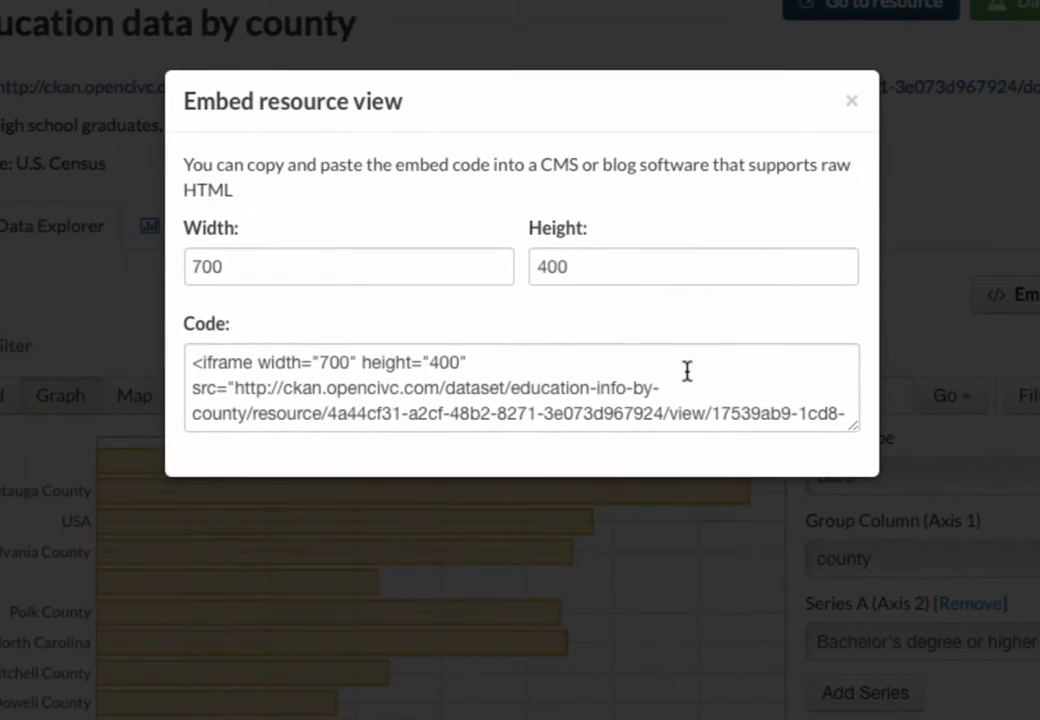
Select the iframe embed code, close the Embed dialog, and return to the OpenWNC home page.
{"action": "left_click", "coordinate": [666, 397]}
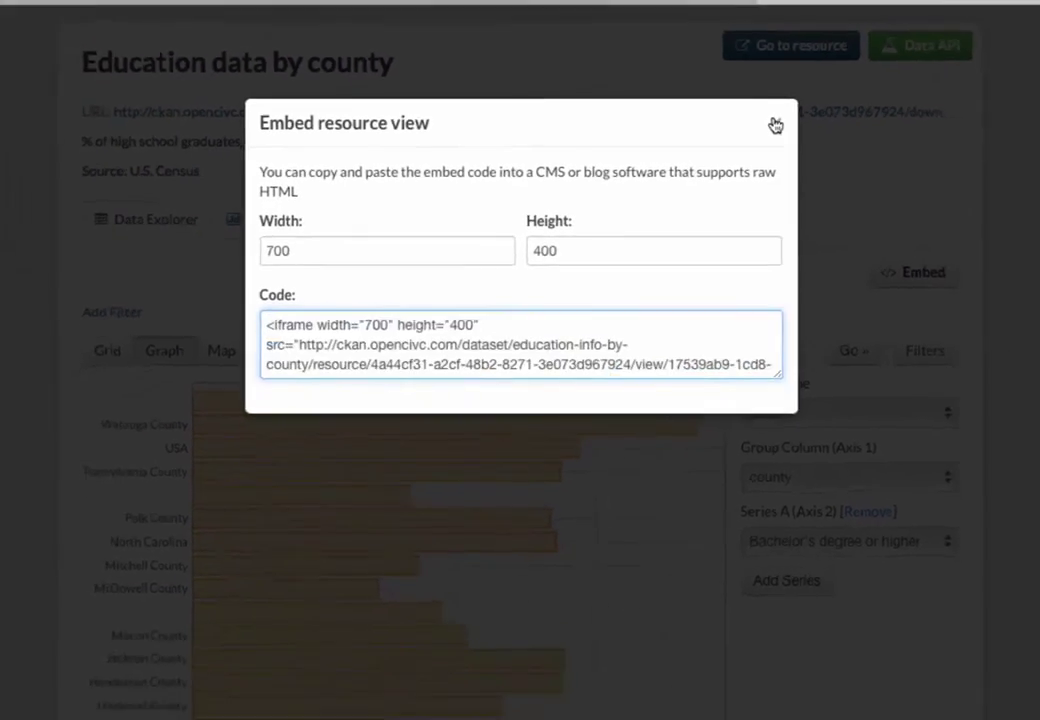
{"action": "left_click", "coordinate": [776, 125]}
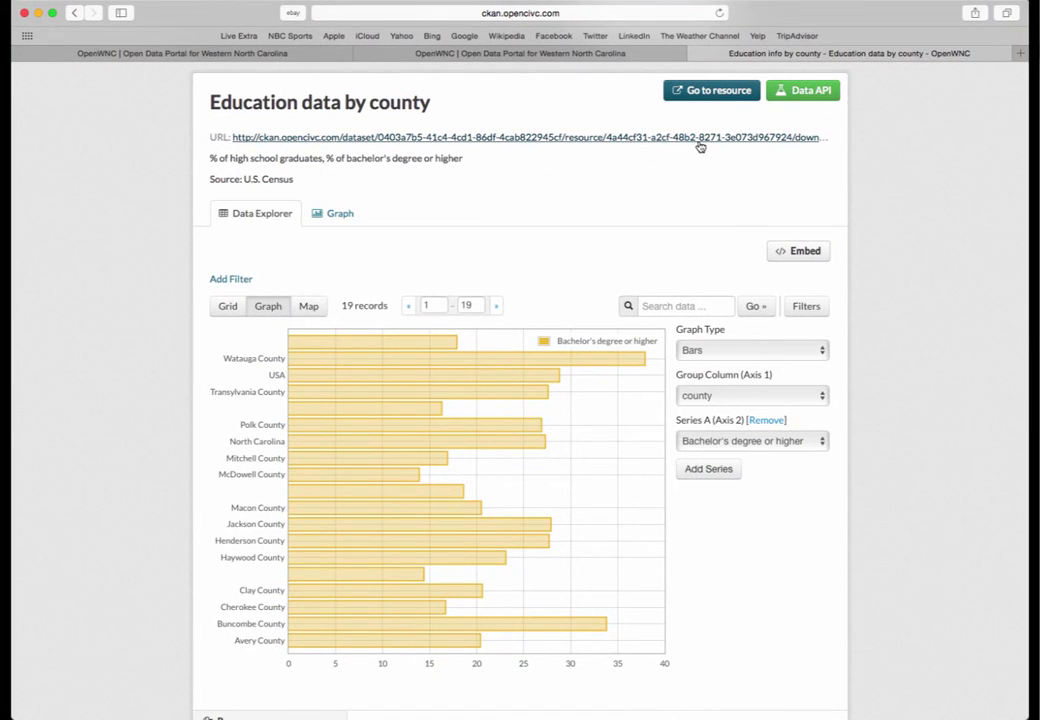
{"action": "scroll", "coordinate": [700, 147], "scroll_direction": "up", "scroll_amount": 3}
{"action": "left_click", "coordinate": [249, 115]}
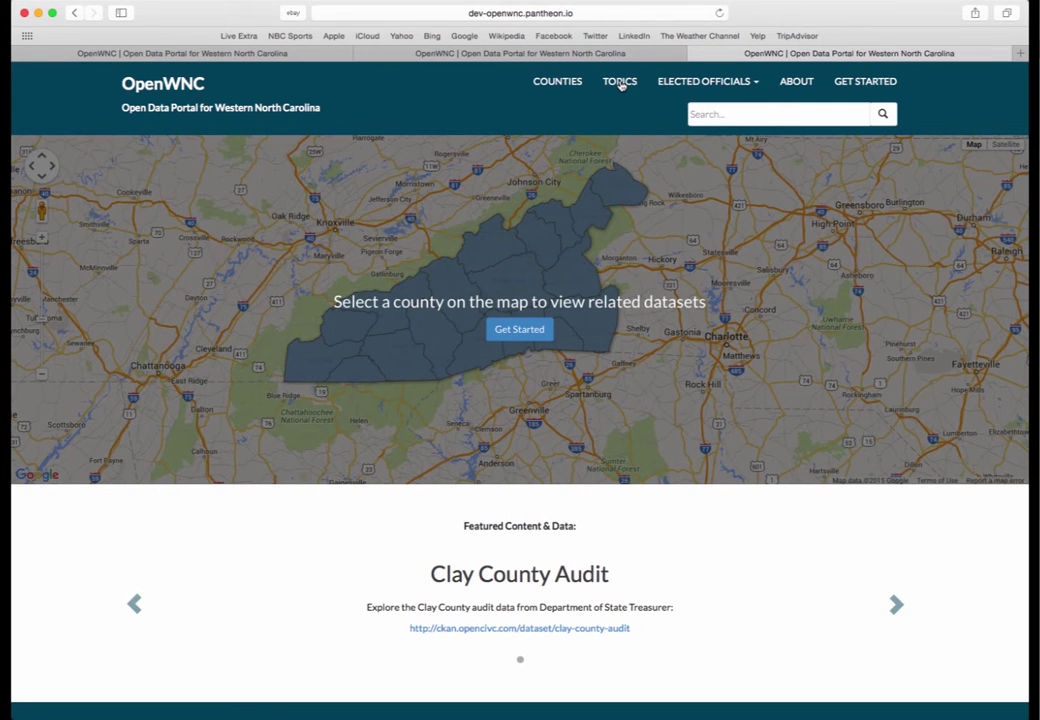
Open the data catalogue and search datasets for 'audit', returning 18 results.
{"action": "left_click", "coordinate": [620, 82]}
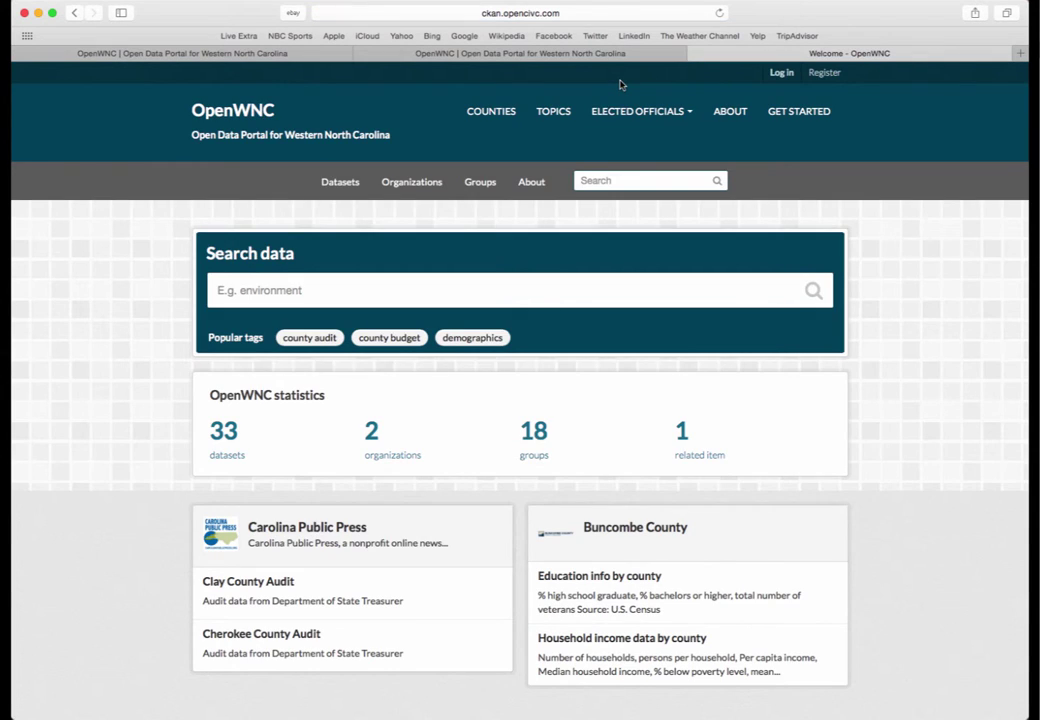
{"action": "left_click", "coordinate": [296, 294]}
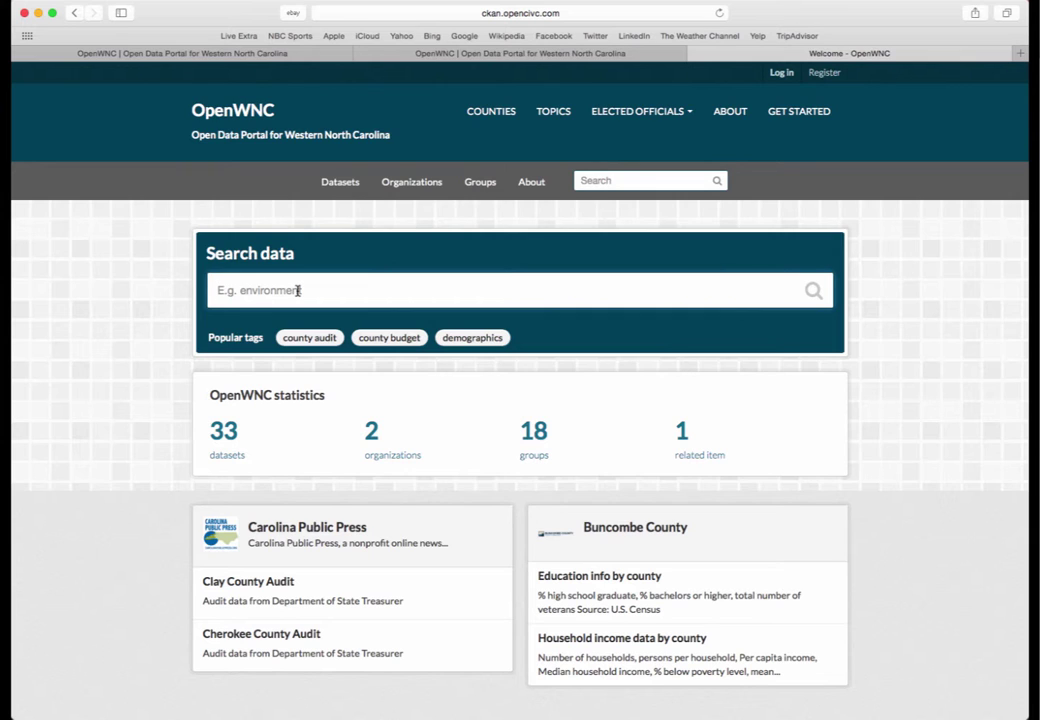
{"action": "type", "text": "udit"}
{"action": "key", "text": "Return"}
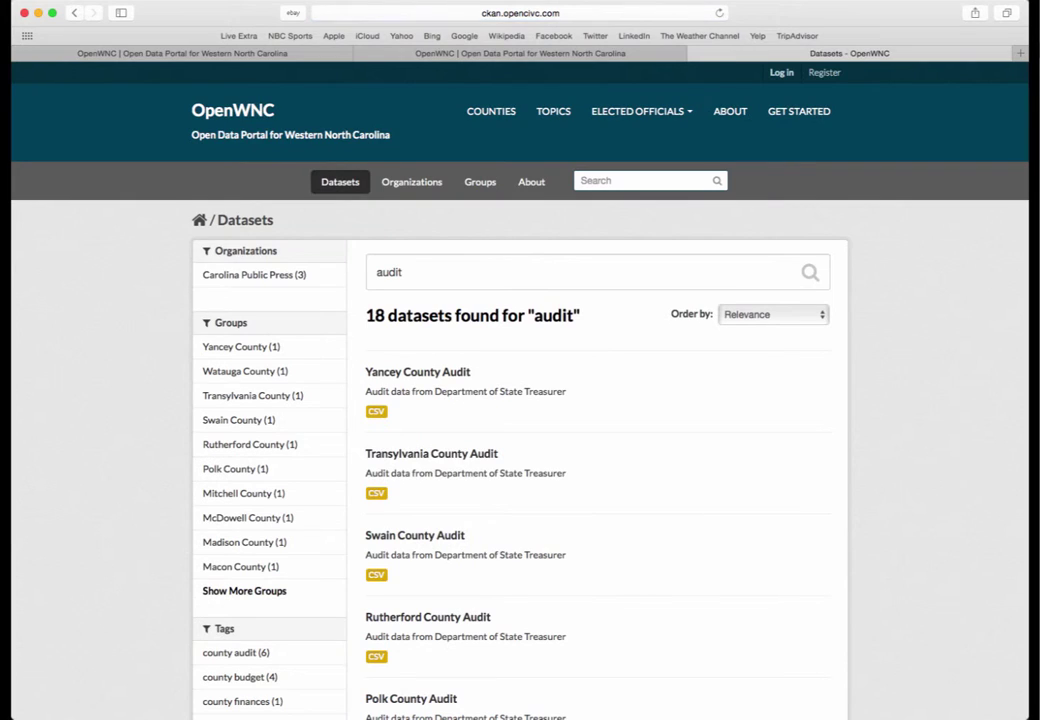
Replace the search term with 'budget' to list its 6 matching datasets.
{"action": "left_click_drag", "start_coordinate": [430, 274], "coordinate": [353, 273]}
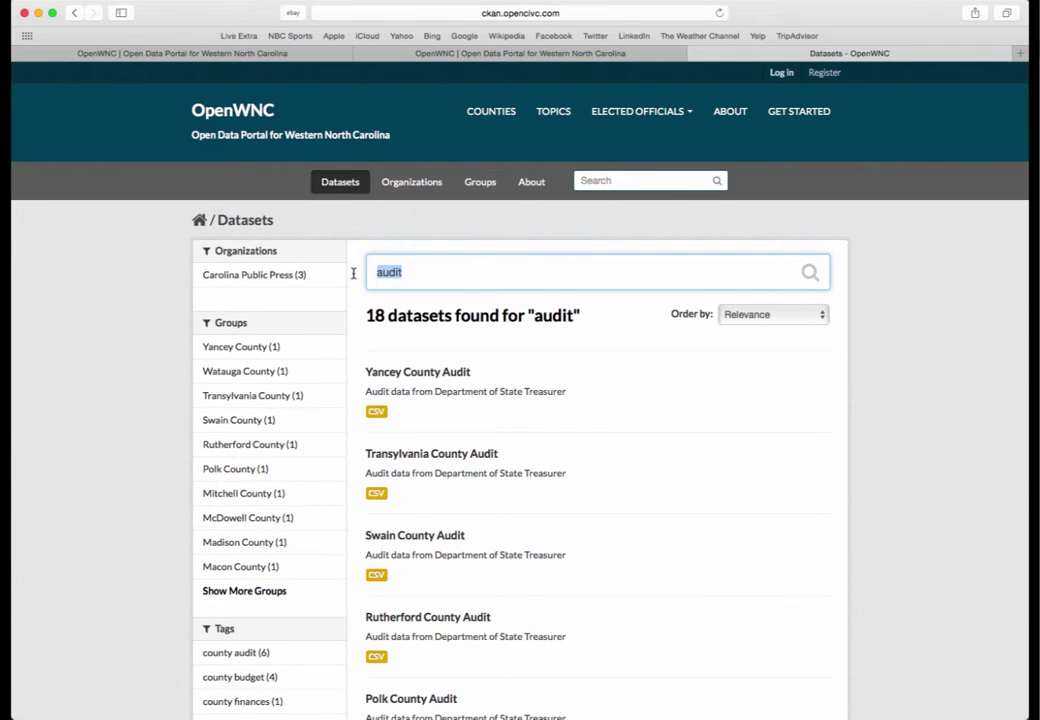
{"action": "type", "text": "budget"}
{"action": "key", "text": "Return"}
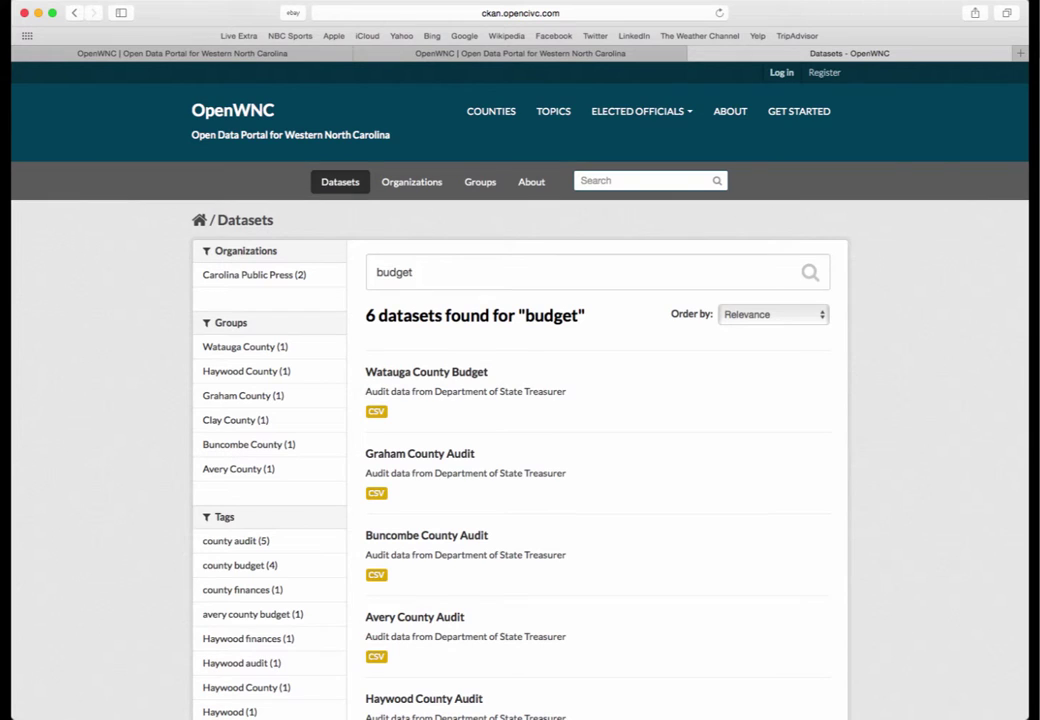
{"action": "scroll", "coordinate": [443, 353], "scroll_direction": "down", "scroll_amount": 5}
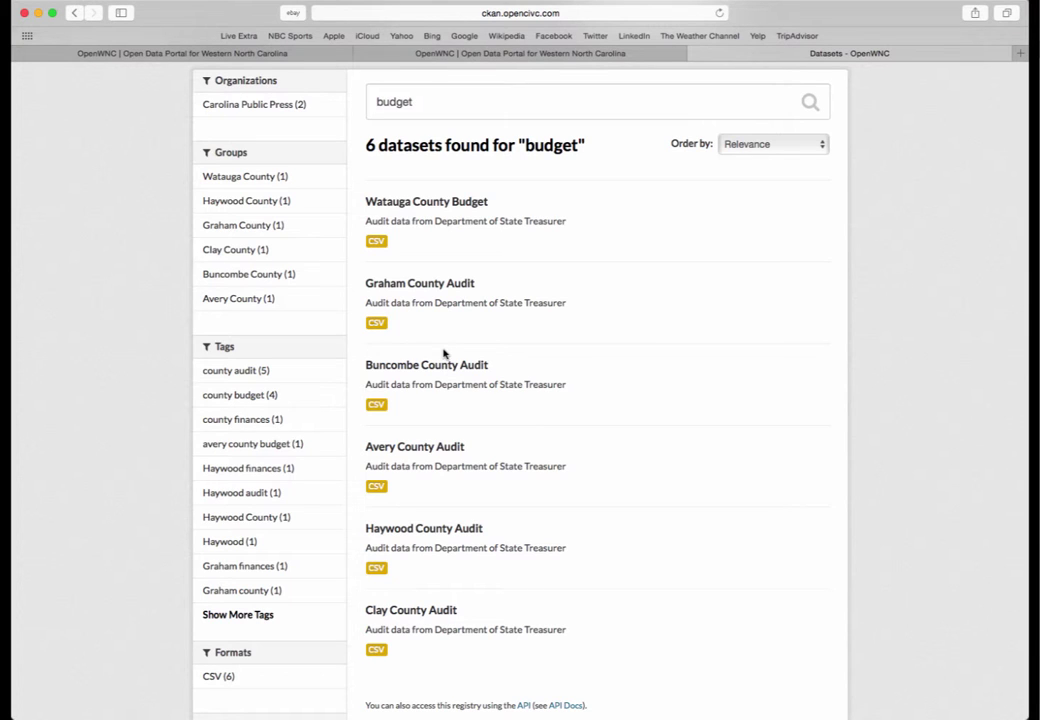
Preview the Watauga County Budget table's 178 records, then go back to the OpenWNC home page.
{"action": "left_click", "coordinate": [438, 203]}
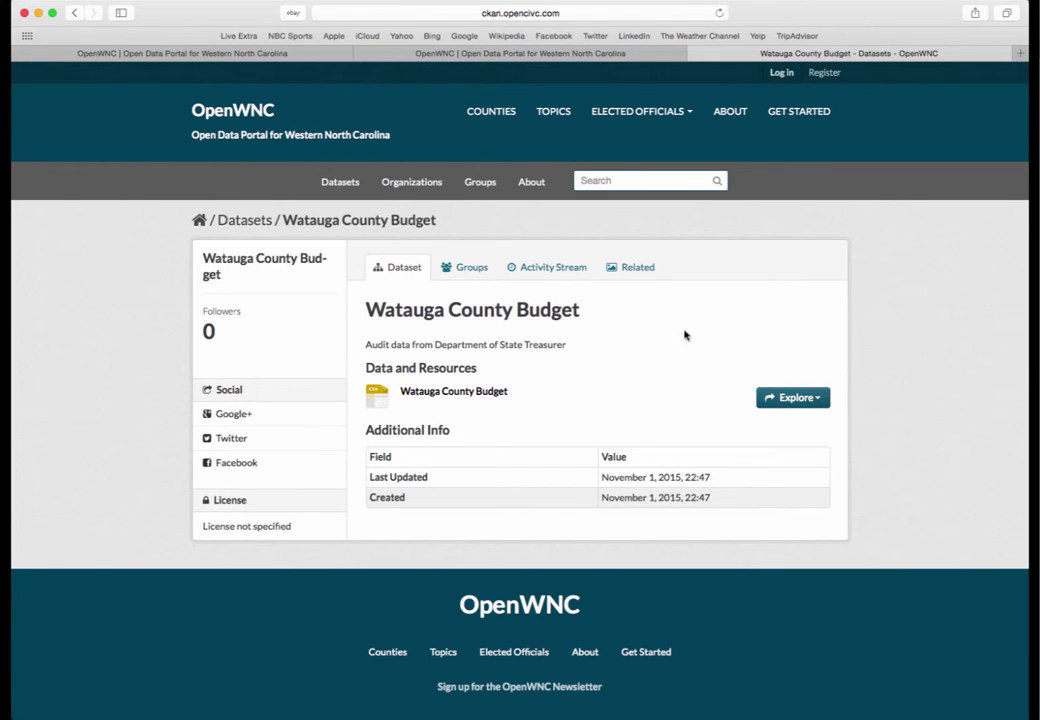
{"action": "left_click", "coordinate": [819, 400]}
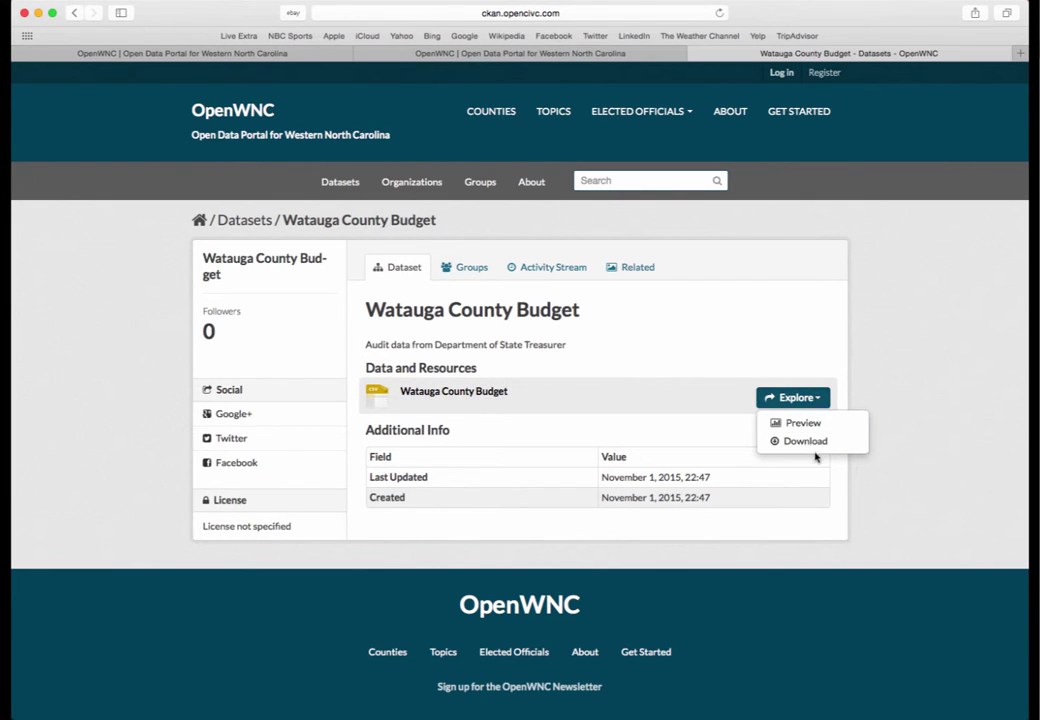
{"action": "left_click", "coordinate": [806, 423]}
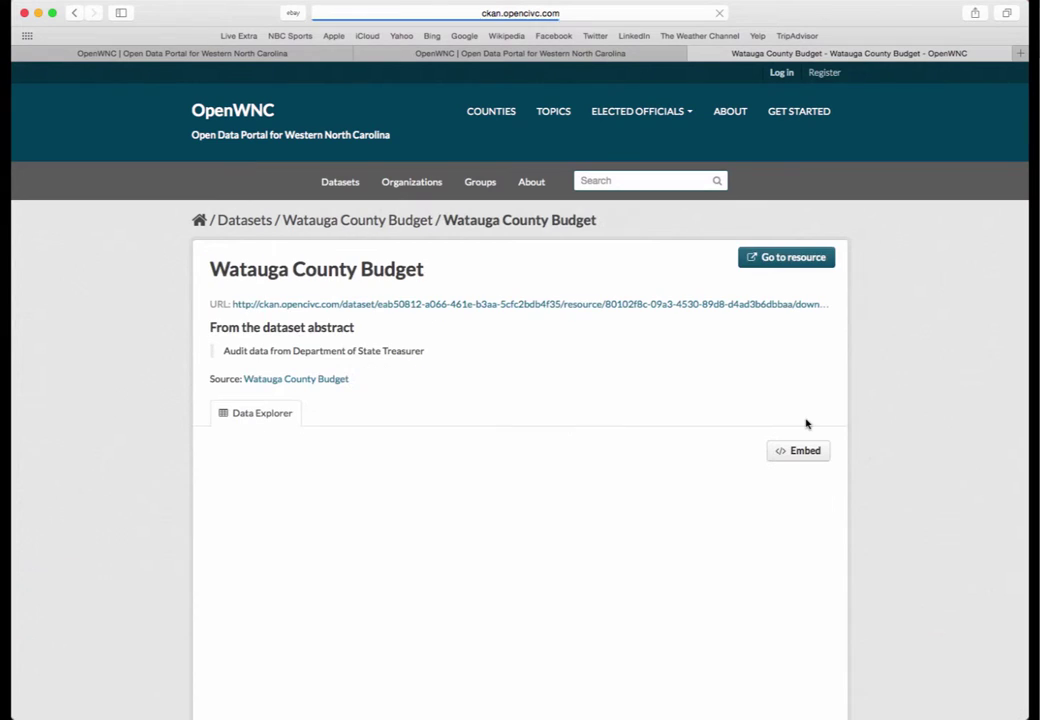
{"action": "scroll", "coordinate": [563, 328], "scroll_direction": "down", "scroll_amount": 3}
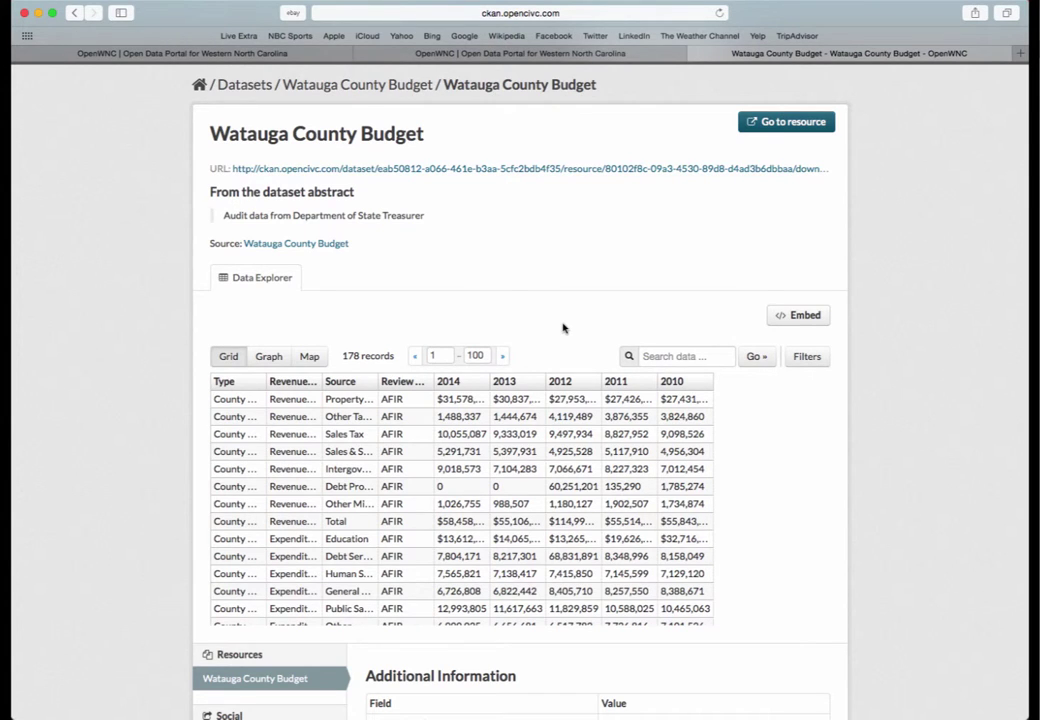
{"action": "scroll", "coordinate": [563, 328], "scroll_direction": "up", "scroll_amount": 3}
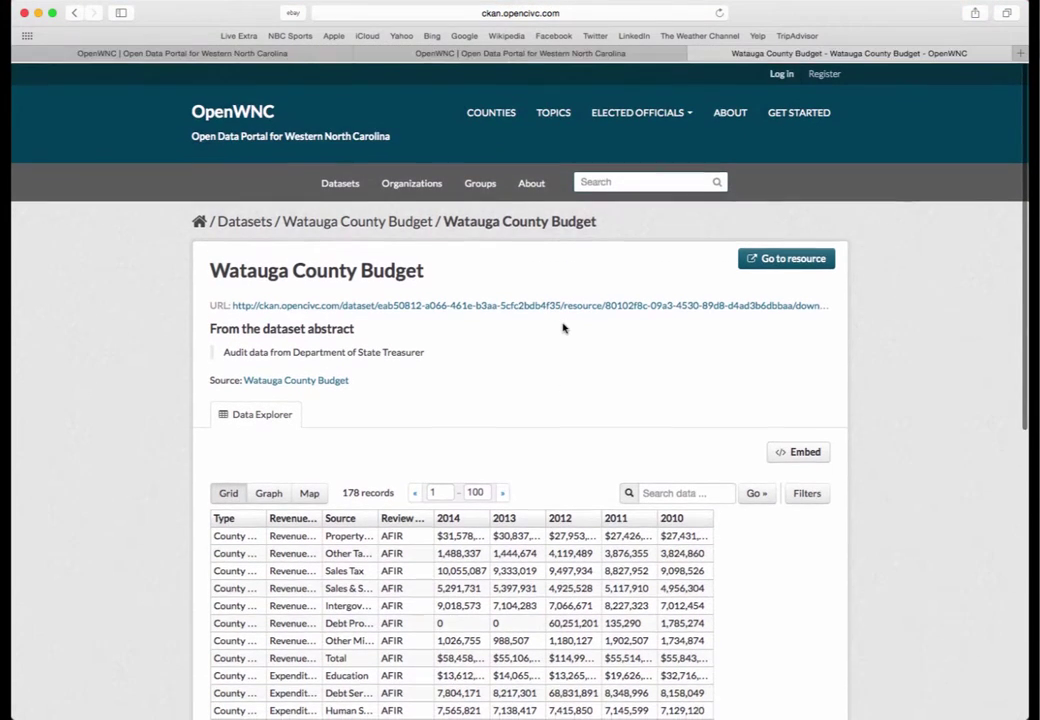
{"action": "left_click", "coordinate": [217, 115]}
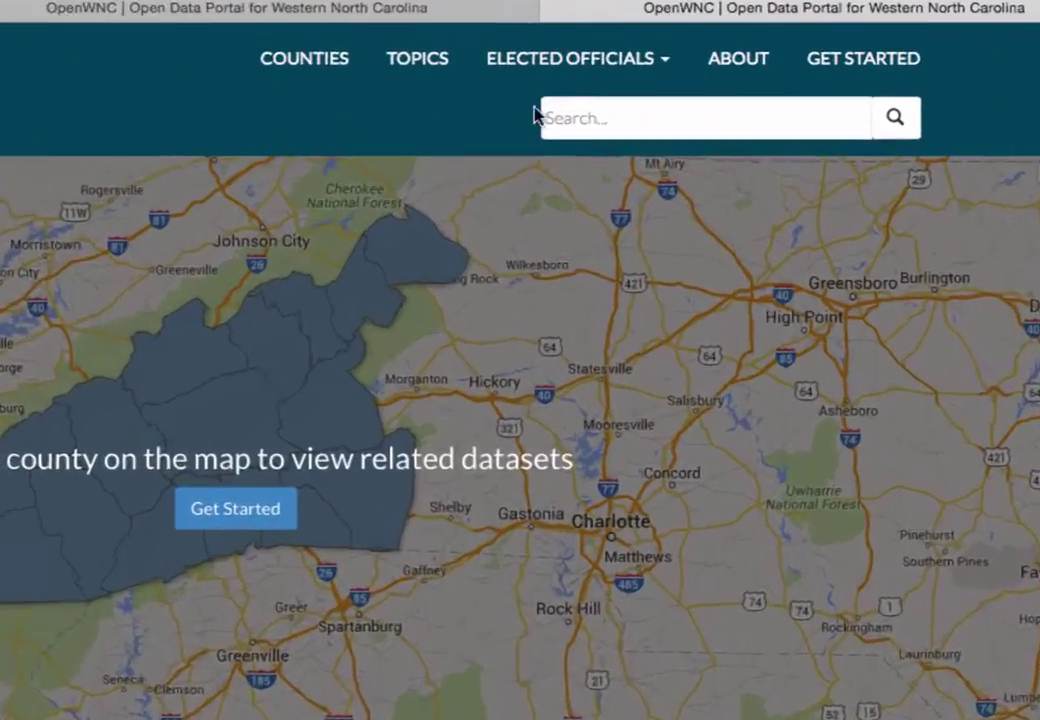
Show the ELECTED OFFICIALS menu with Governor, U.S. Senate, U.S. H.O.R., State Senate and State H.O.R.
{"action": "left_click", "coordinate": [684, 87]}
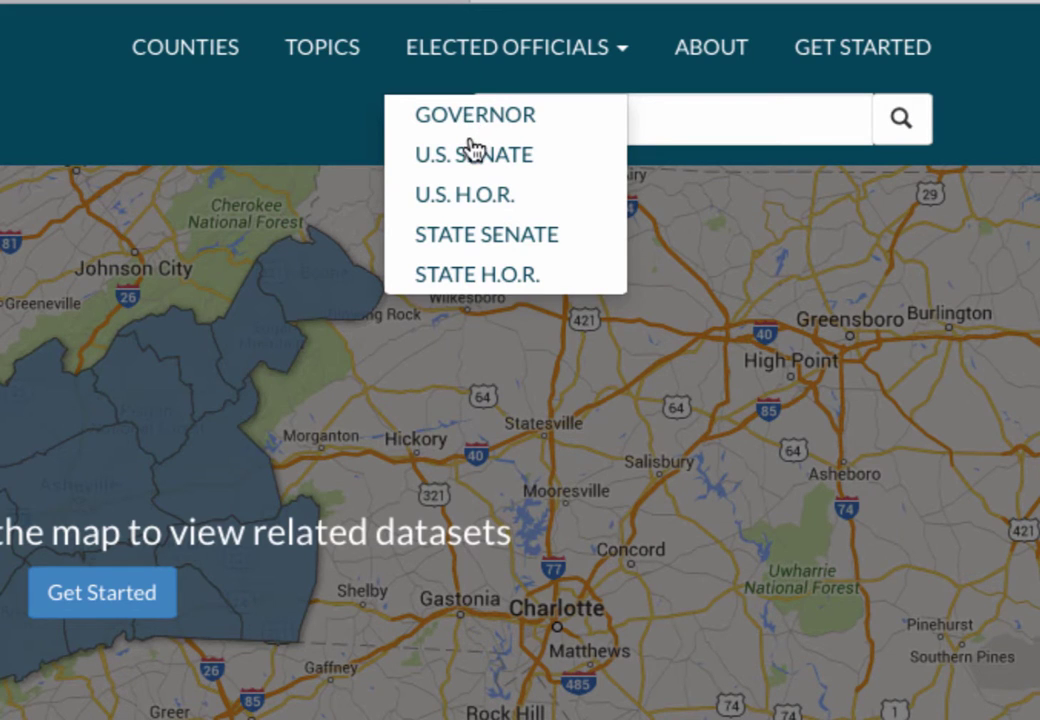
List the U.S. H.O.R. representatives, scroll through the profiles, and follow the Governor's Email link.
{"action": "left_click", "coordinate": [469, 197]}
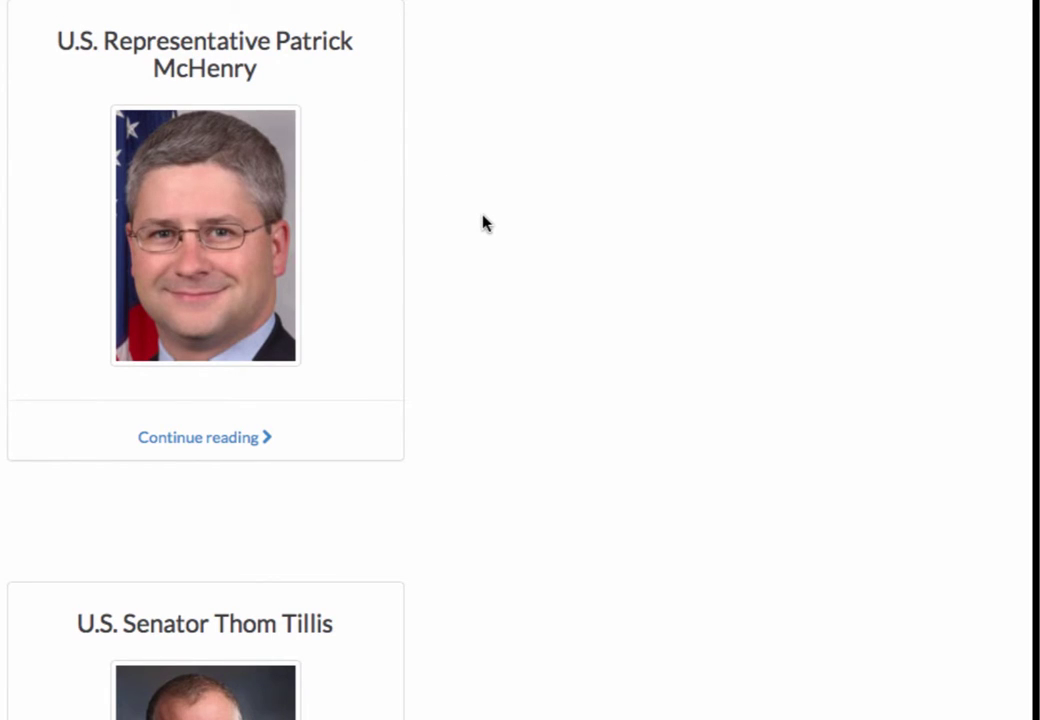
{"action": "scroll", "coordinate": [484, 222], "scroll_direction": "down", "scroll_amount": 10}
{"action": "scroll", "coordinate": [484, 222], "scroll_direction": "up", "scroll_amount": 9}
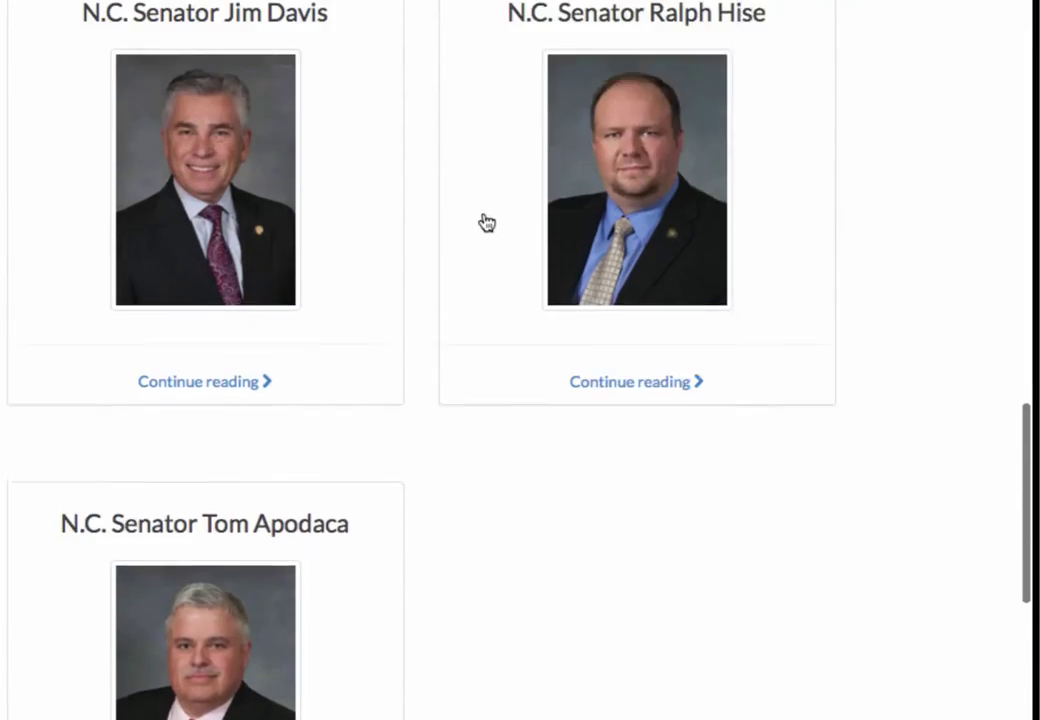
{"action": "scroll", "coordinate": [487, 220], "scroll_direction": "up", "scroll_amount": 15}
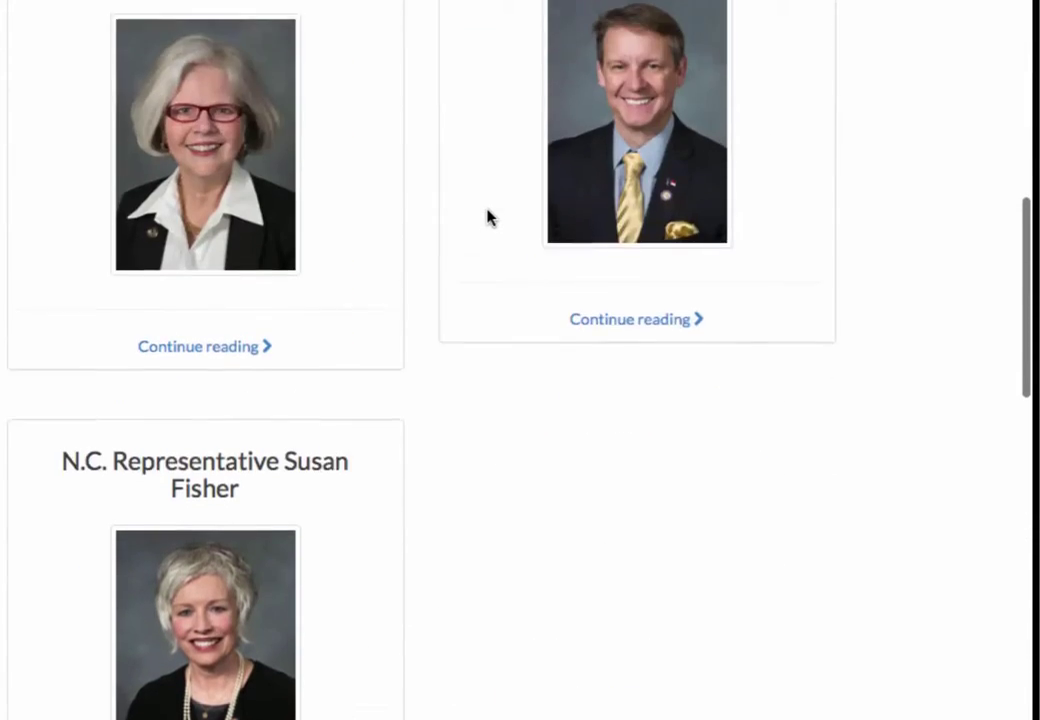
{"action": "scroll", "coordinate": [488, 220], "scroll_direction": "up", "scroll_amount": 10}
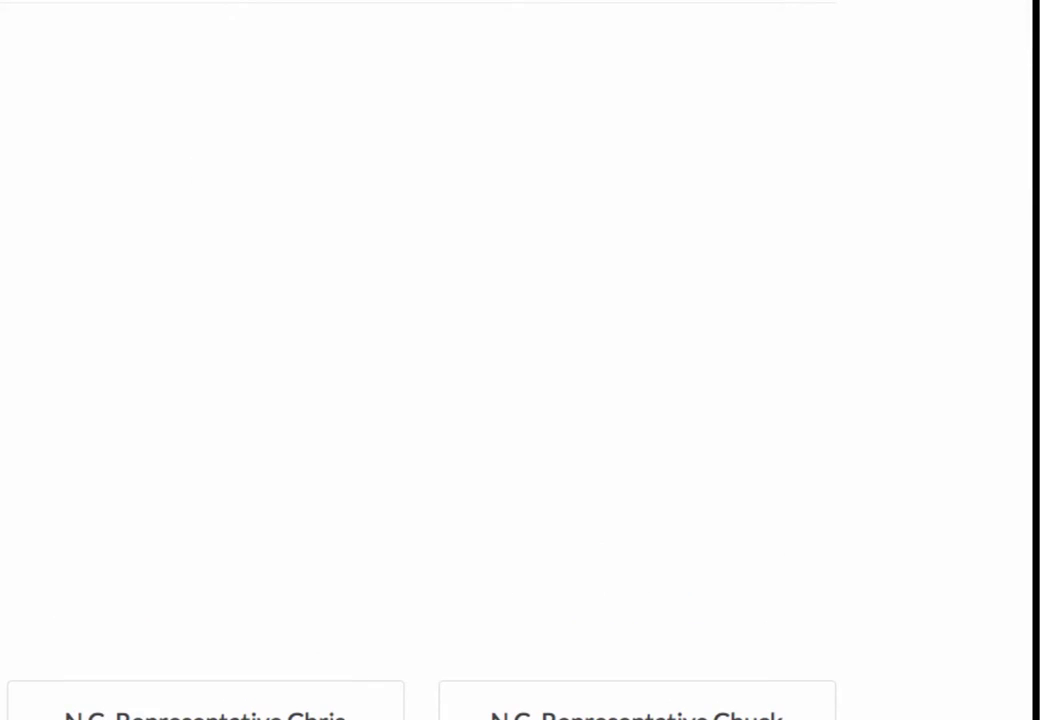
{"action": "scroll", "coordinate": [418, 360], "scroll_direction": "up", "scroll_amount": 2}
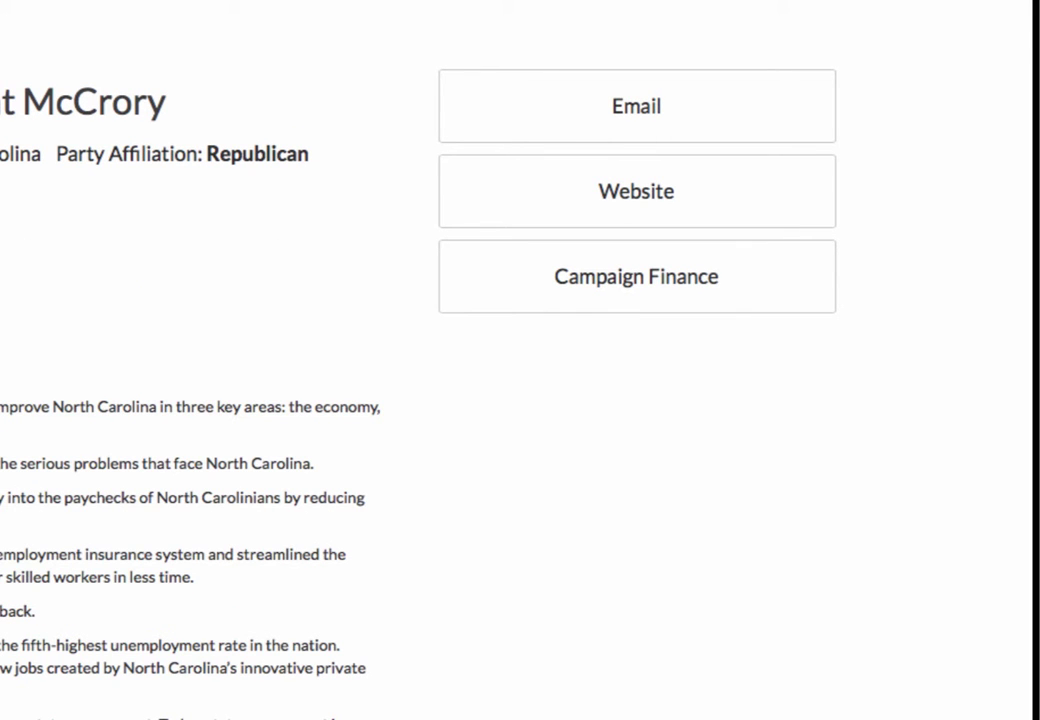
{"action": "scroll", "coordinate": [418, 360], "scroll_direction": "down", "scroll_amount": 5}
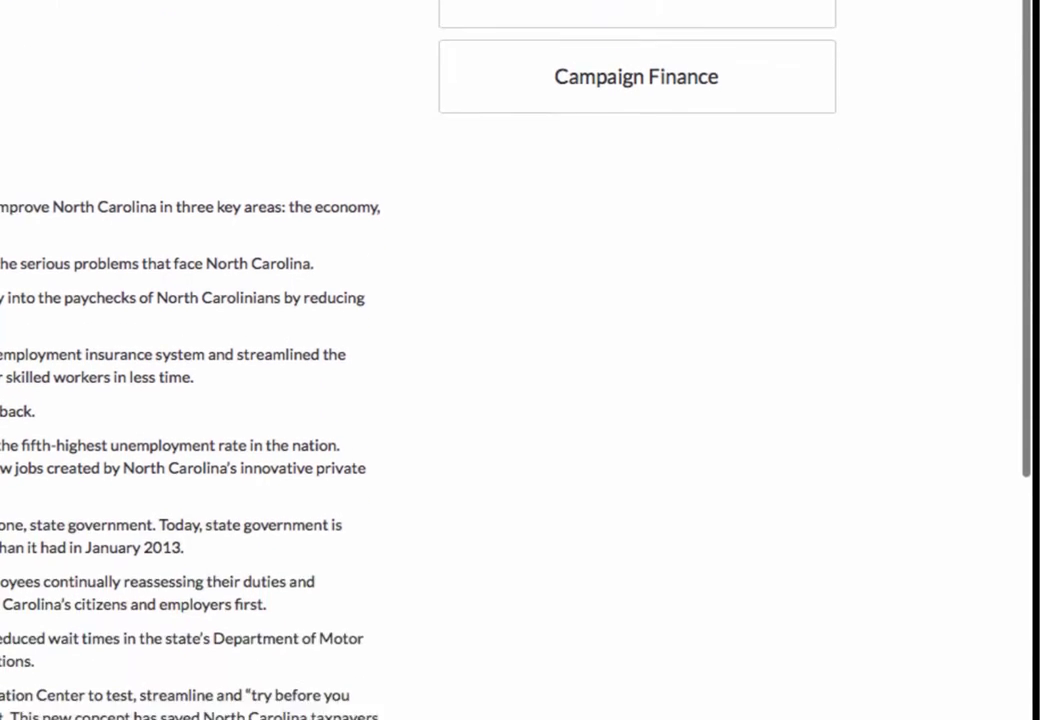
{"action": "scroll", "coordinate": [418, 360], "scroll_direction": "up", "scroll_amount": 2}
{"action": "scroll", "coordinate": [418, 360], "scroll_direction": "up", "scroll_amount": 2}
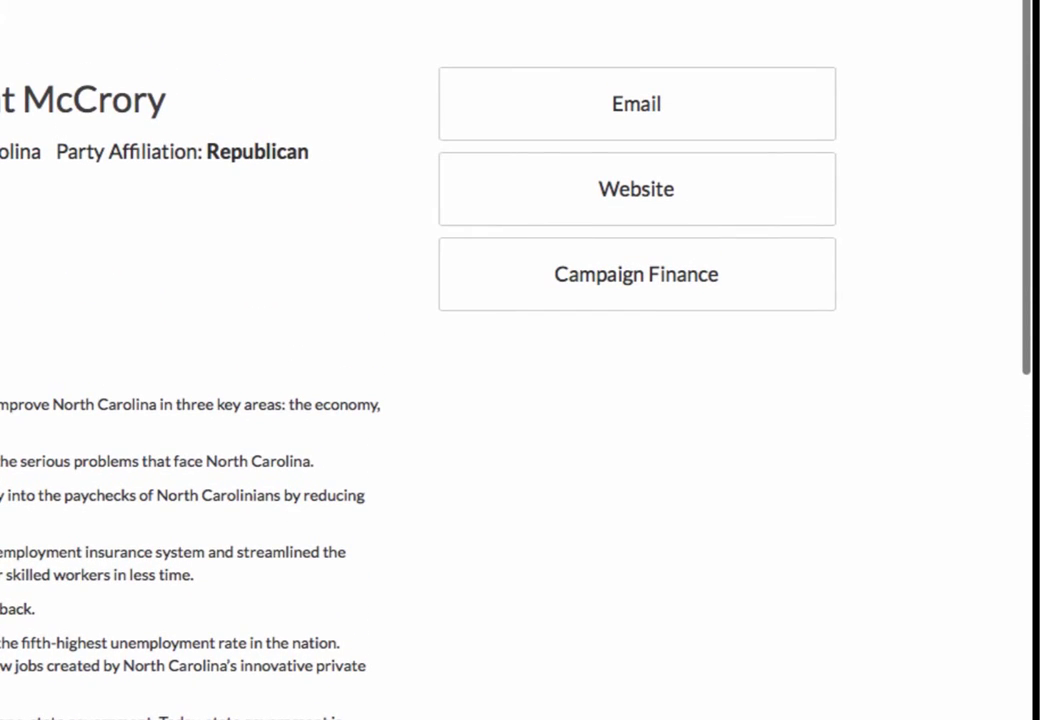
{"action": "left_click", "coordinate": [556, 116]}
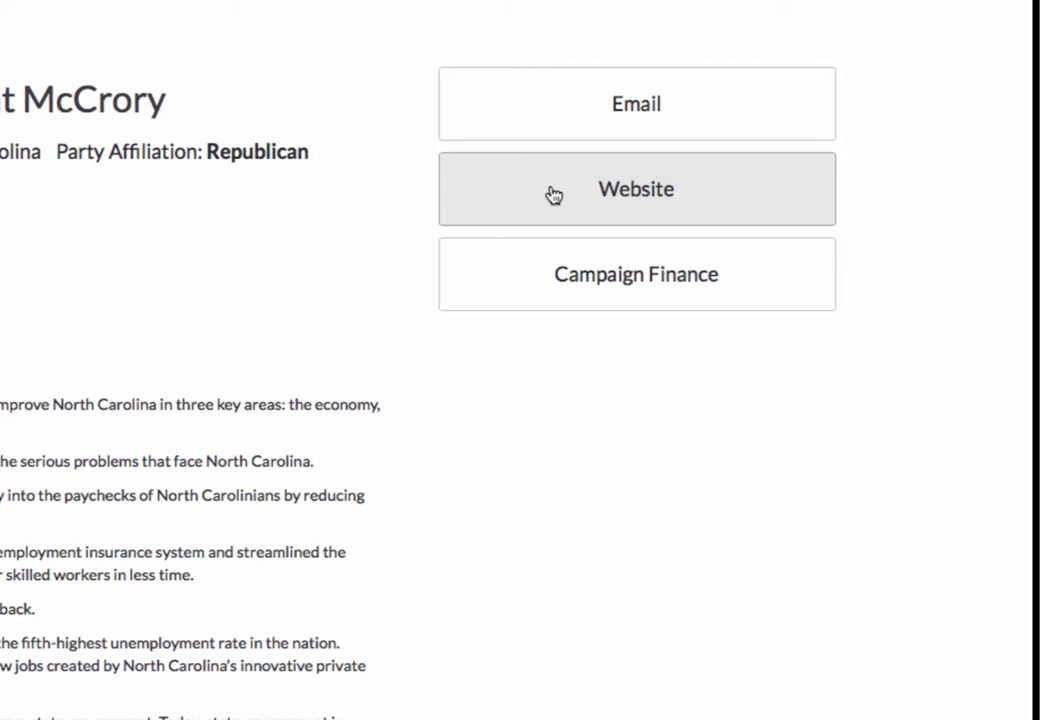
Open the Governor's FollowTheMoney.org record (2 races, 1 won, $18,377,963 raised) and scroll to the API calls links and back.
{"action": "left_click", "coordinate": [585, 303]}
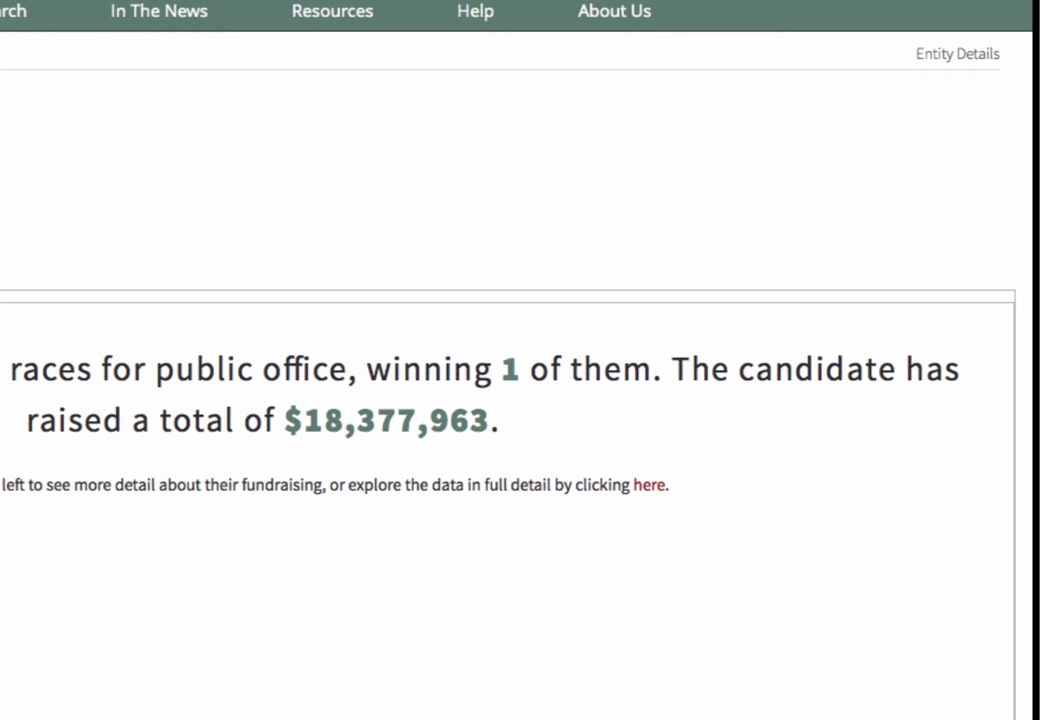
{"action": "scroll", "coordinate": [500, 360], "scroll_direction": "down", "scroll_amount": 15}
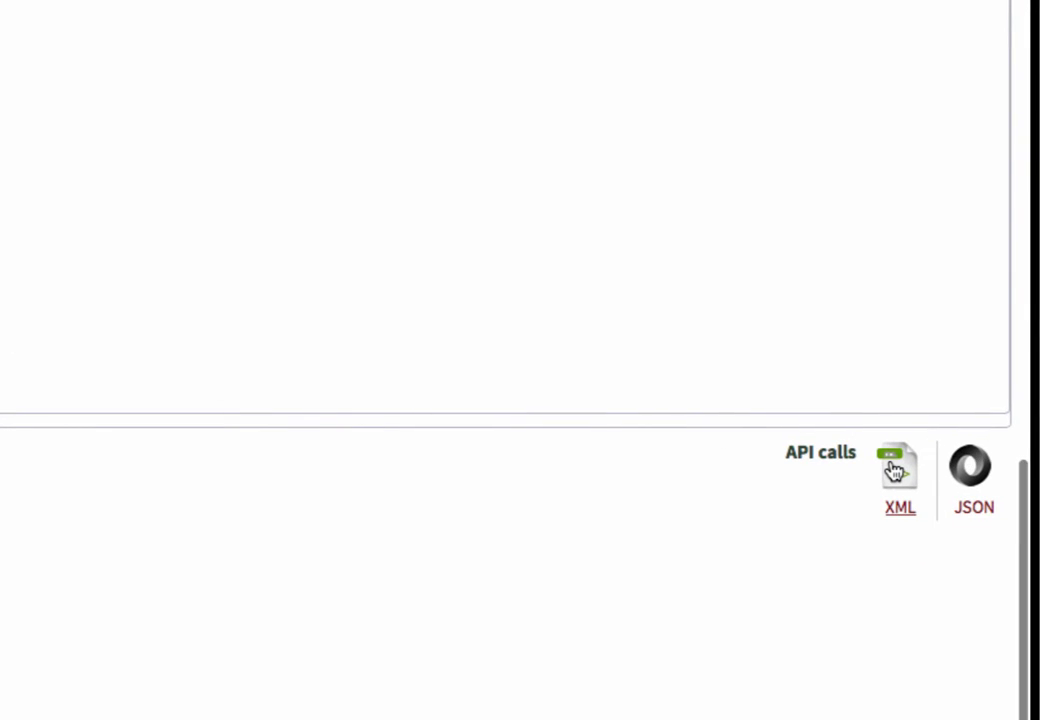
{"action": "scroll", "coordinate": [894, 471], "scroll_direction": "up", "scroll_amount": 2}
{"action": "scroll", "coordinate": [894, 471], "scroll_direction": "up", "scroll_amount": 10}
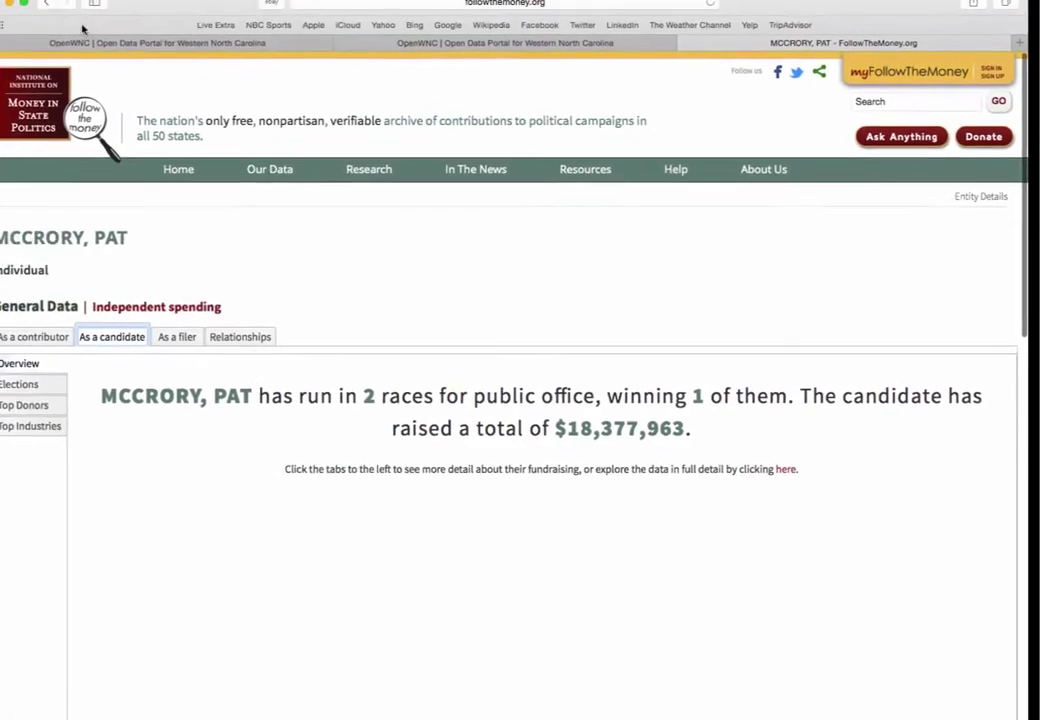
{"action": "left_click", "coordinate": [75, 13]}
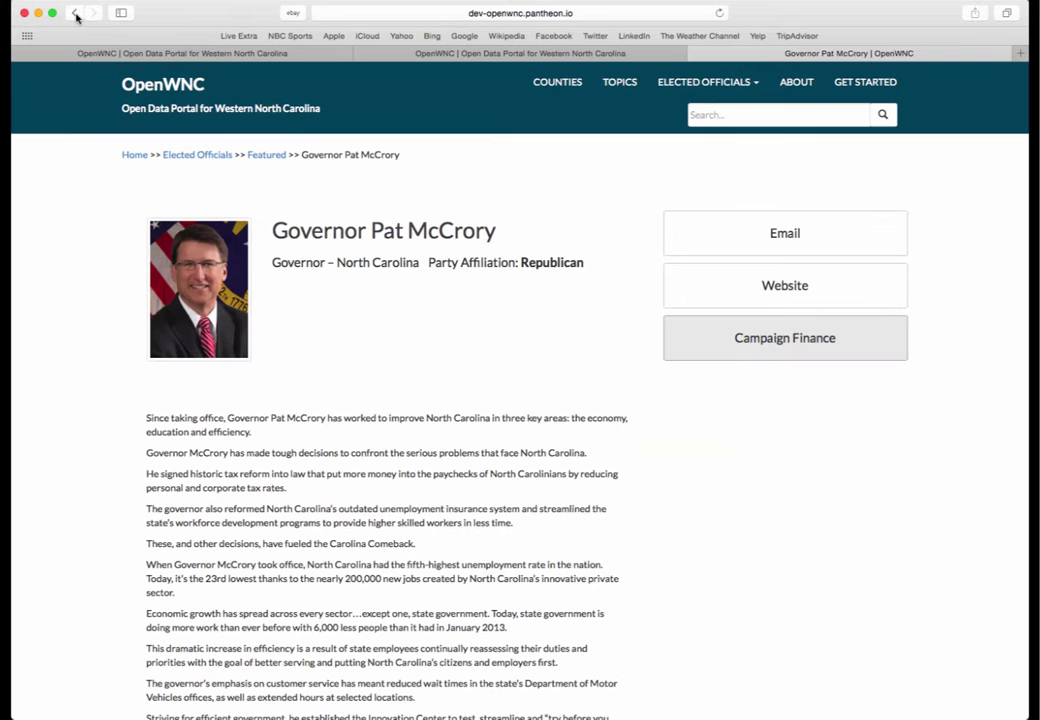
{"action": "left_click", "coordinate": [150, 87]}
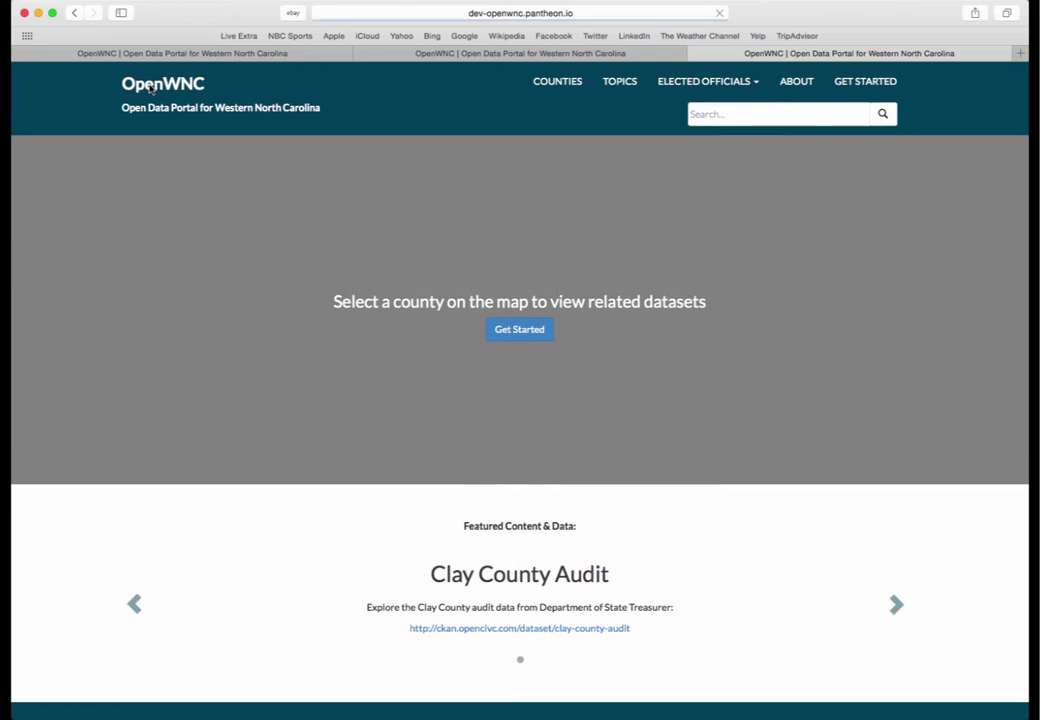